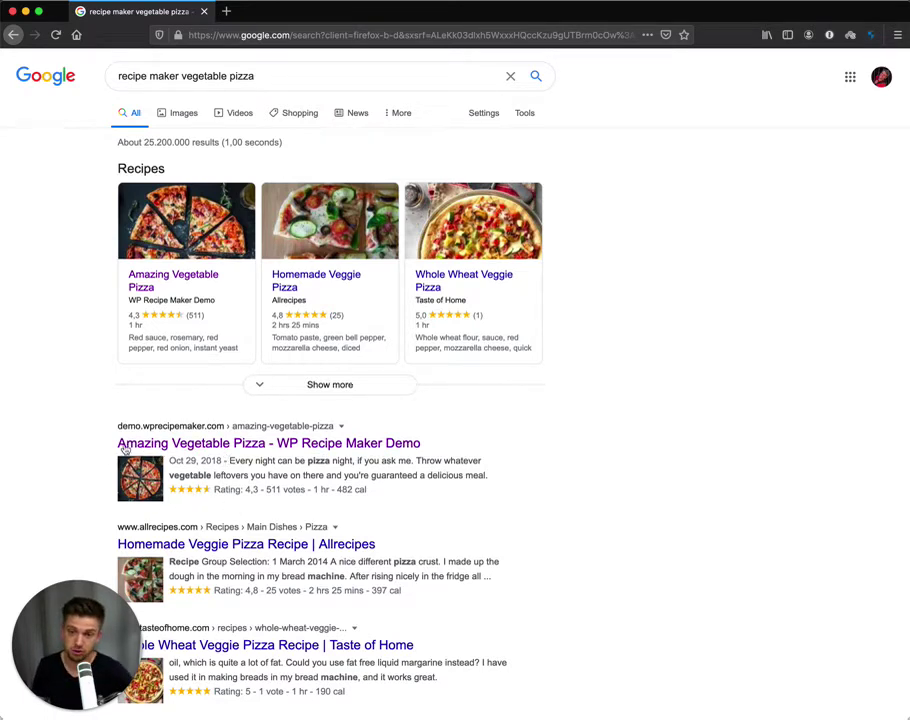
# Open the "Amazing Vegetable Pizza - WP Recipe Maker Demo" search result.
pyautogui.scroll(-2, 197, 483)
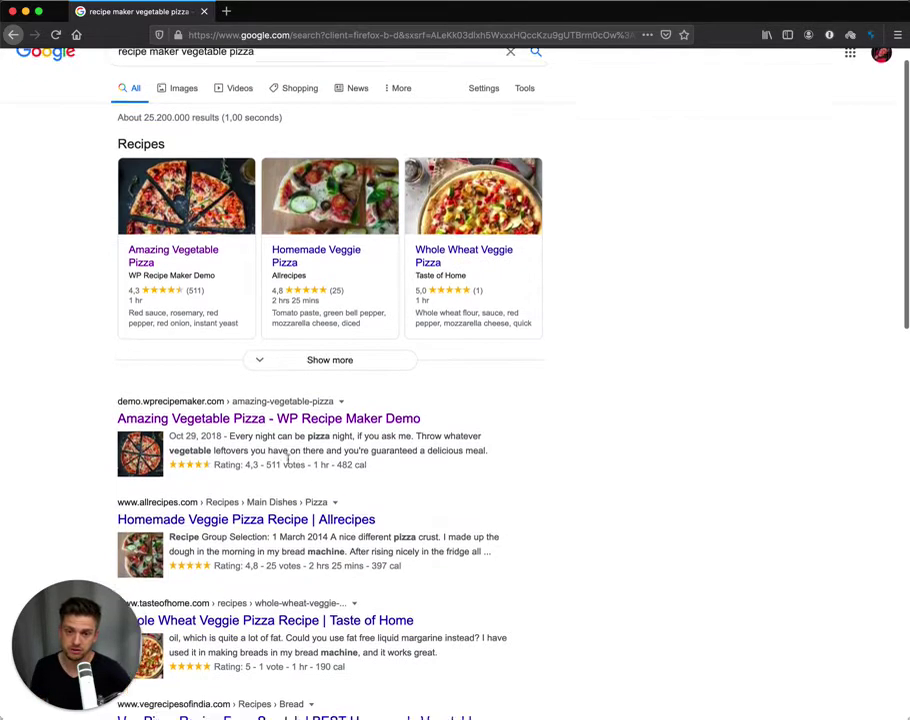
pyautogui.scroll(2, 284, 459)
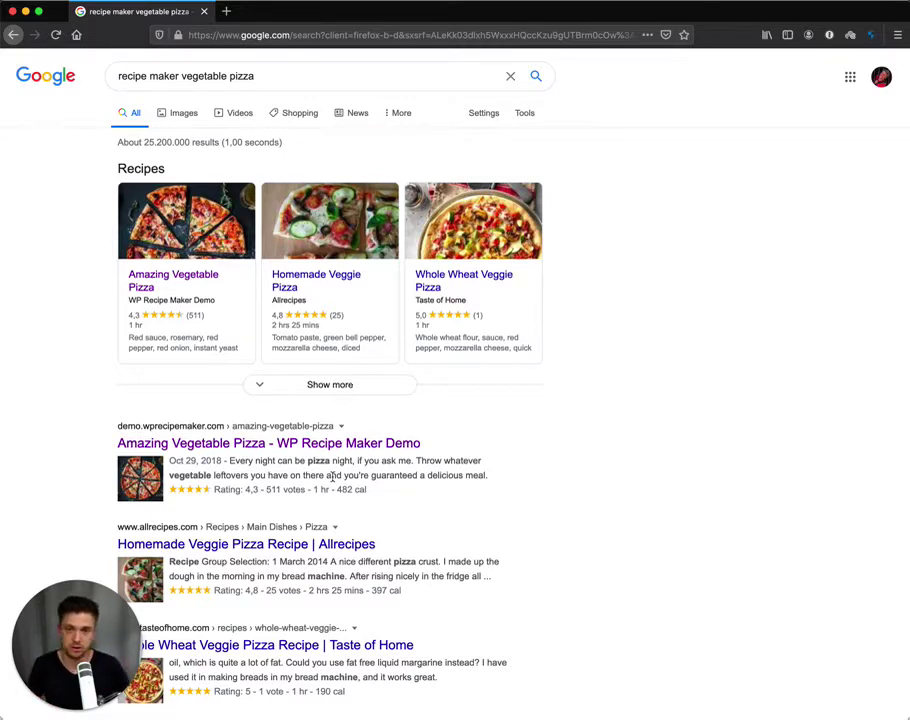
pyautogui.click(196, 449)
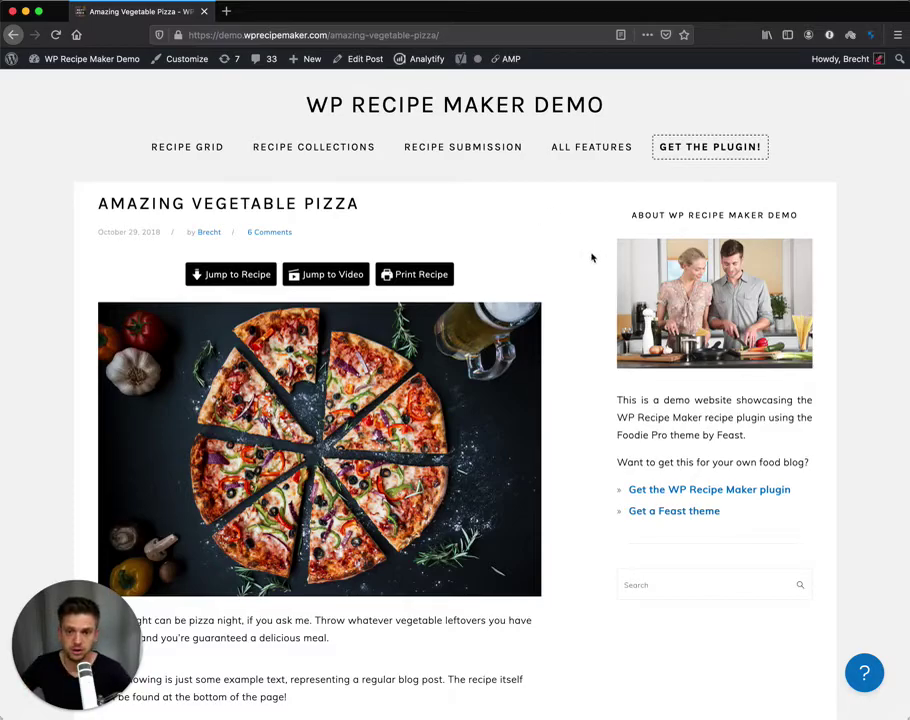
# Jump to the recipe card in the post and examine its summary, rating, times, equipment and ingredients.
pyautogui.scroll(-10, 591, 258)
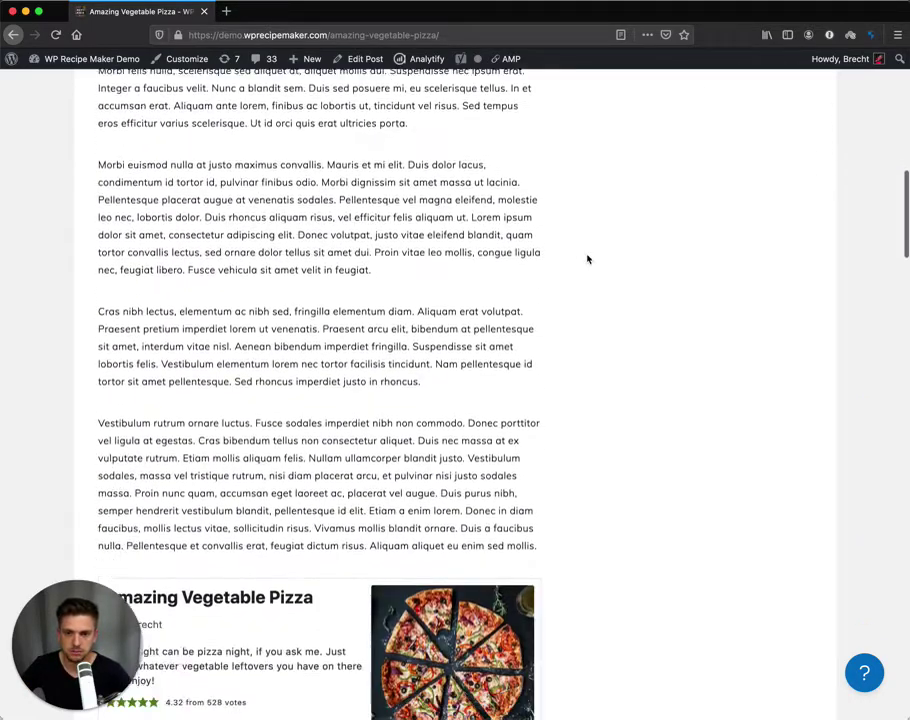
pyautogui.scroll(10, 587, 259)
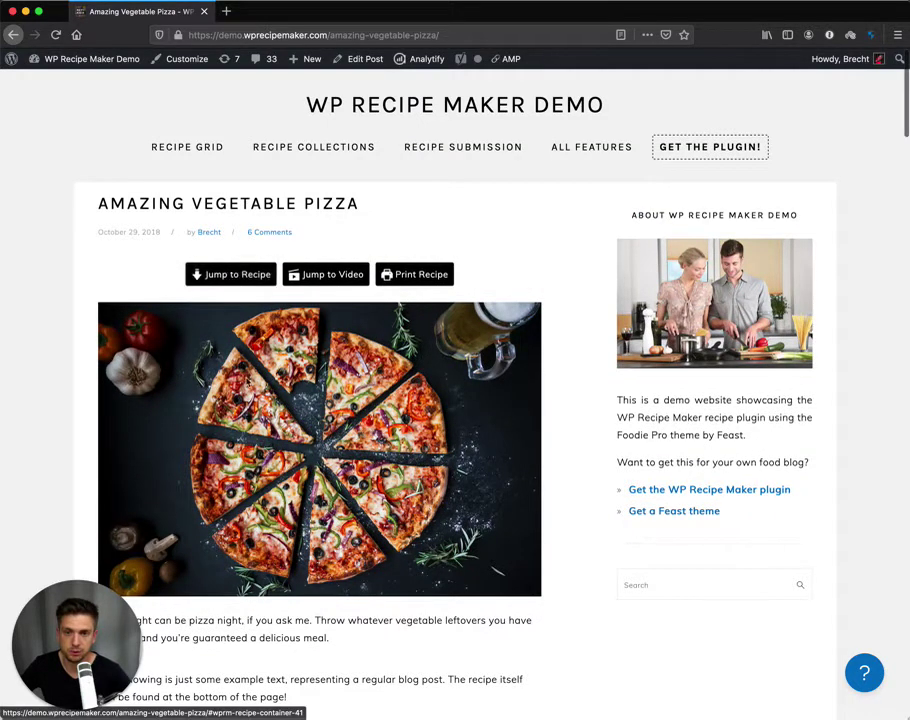
pyautogui.click(224, 275)
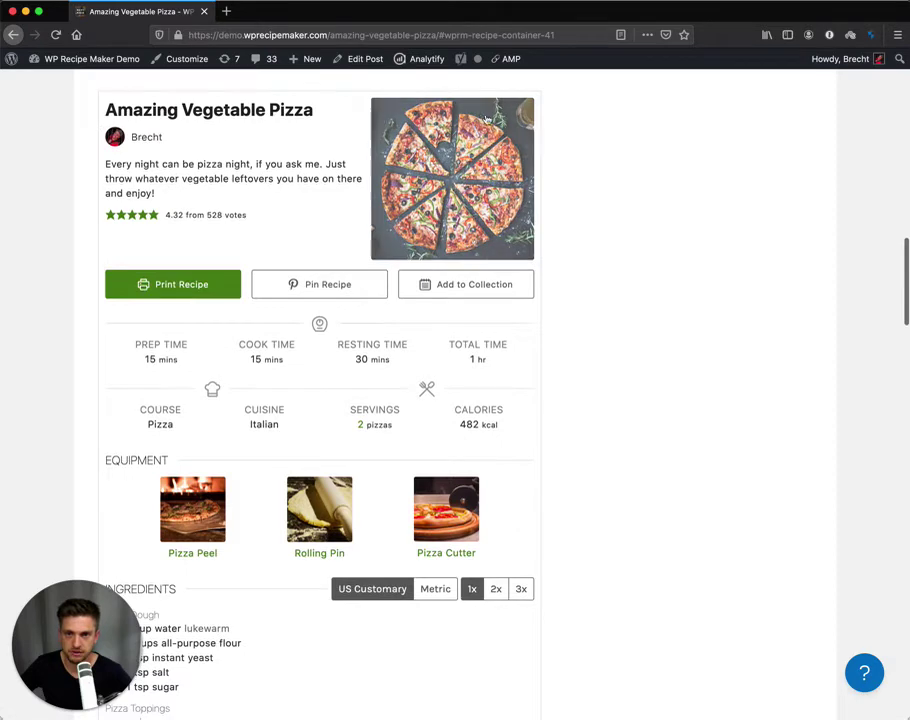
pyautogui.scroll(-2, 254, 147)
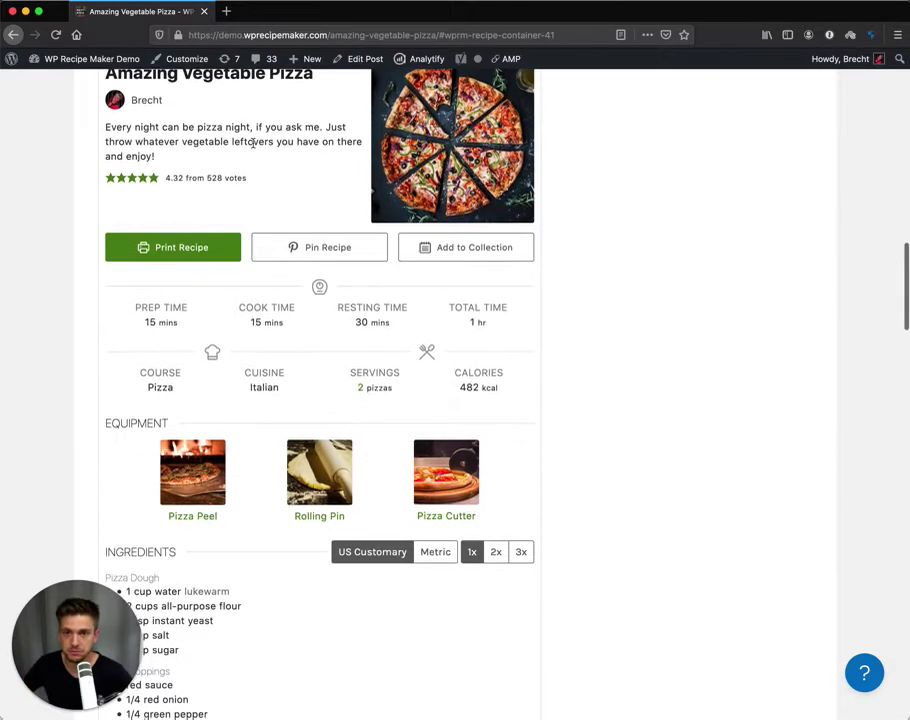
pyautogui.scroll(2, 253, 143)
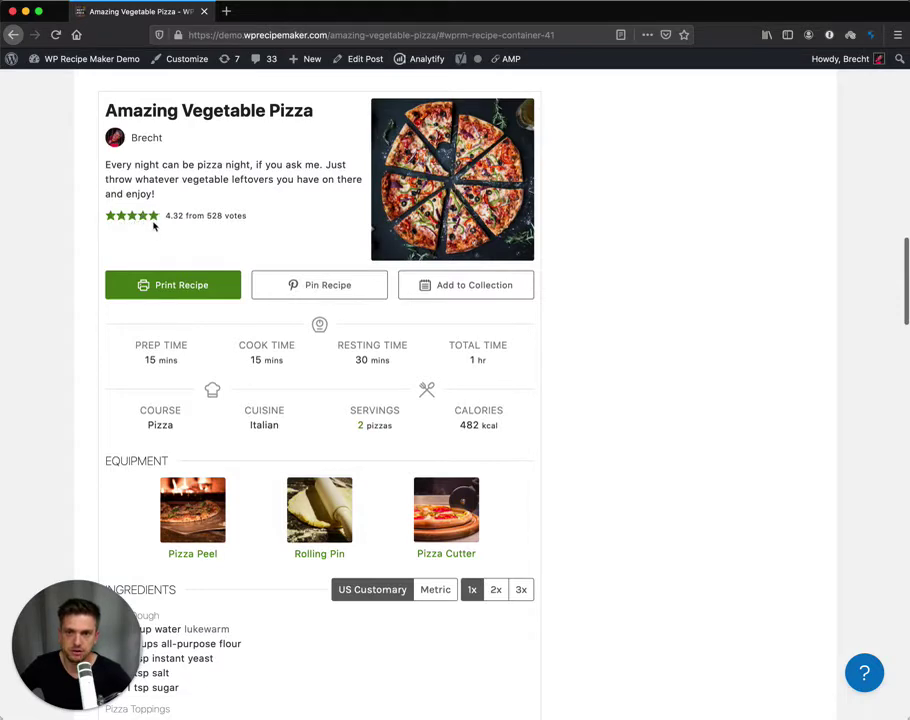
pyautogui.scroll(-3, 298, 252)
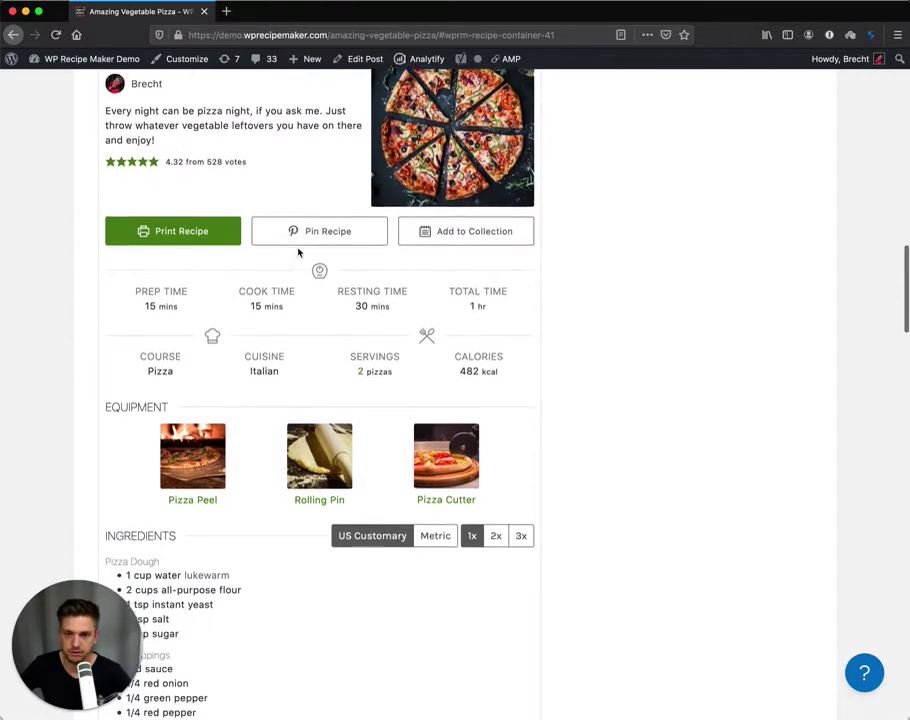
pyautogui.scroll(-2, 237, 266)
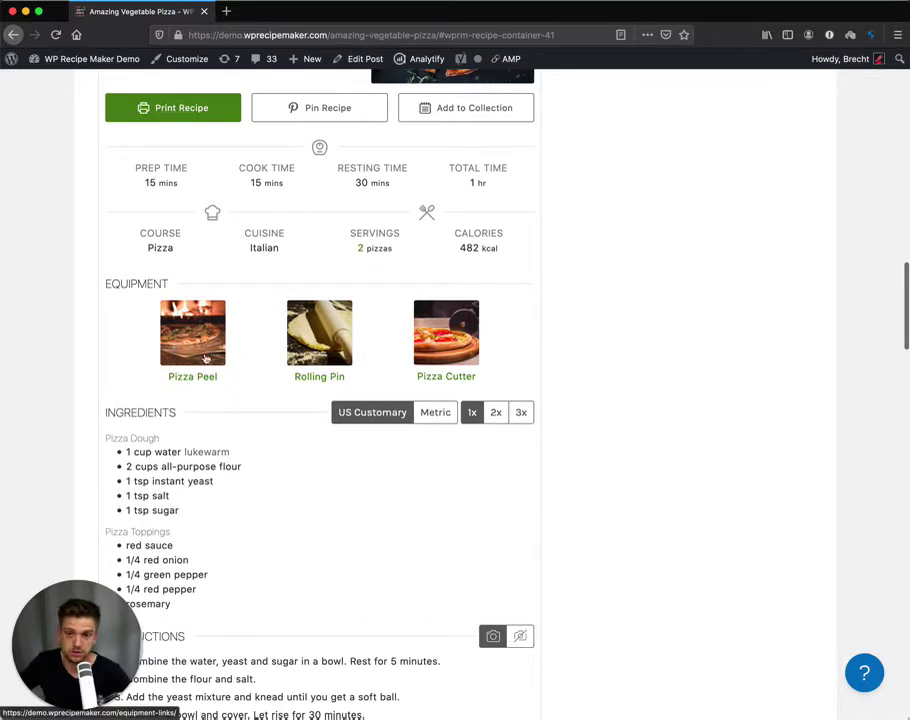
pyautogui.scroll(-3, 451, 360)
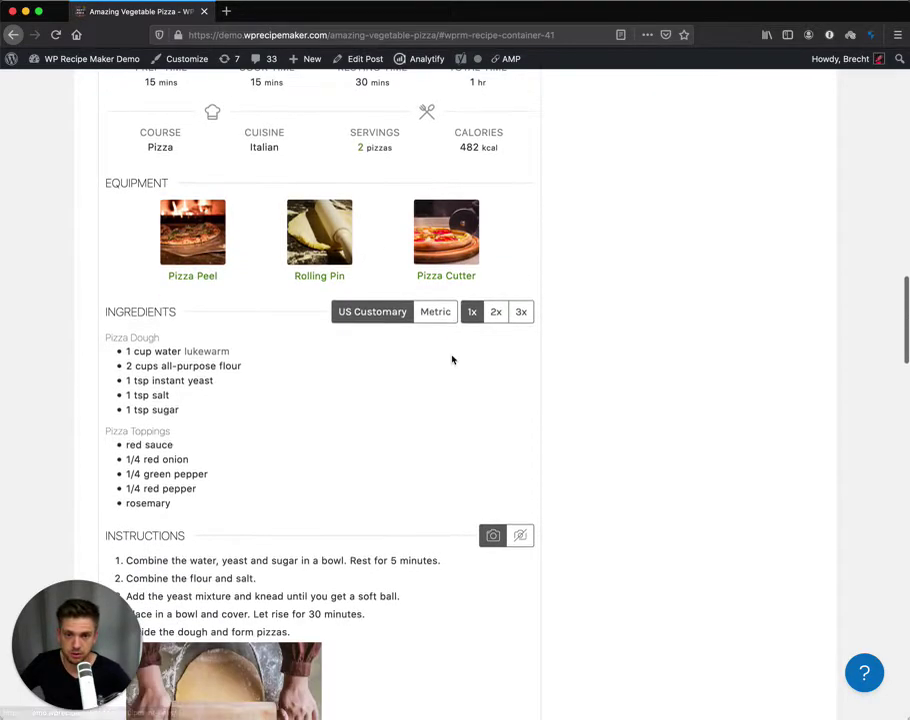
# Scale the ingredients to 2x and 3x, and return the servings to 2 pizzas with the servings slider.
pyautogui.click(498, 320)
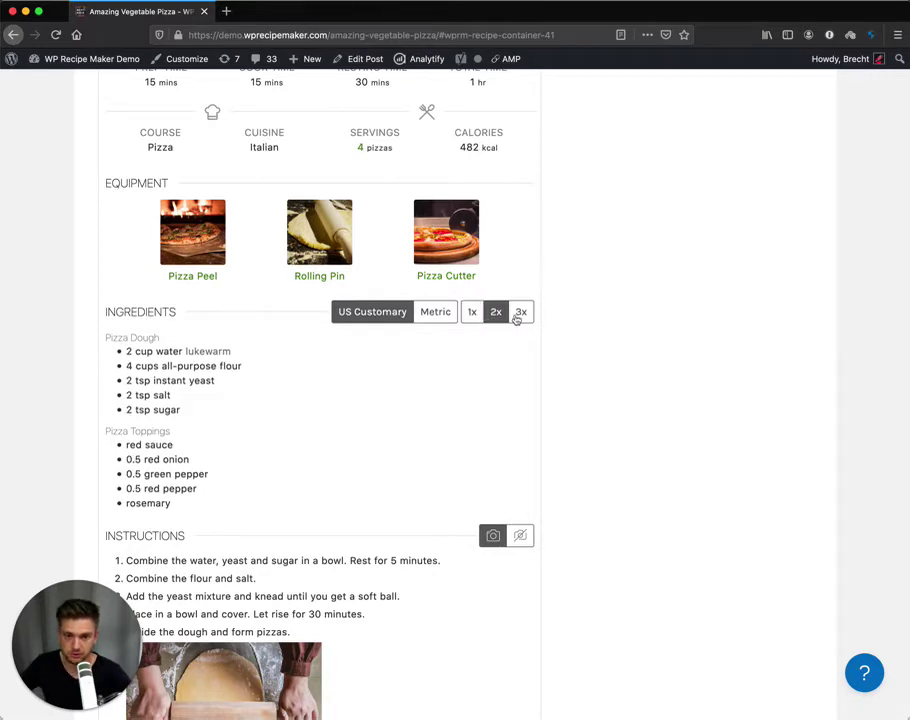
pyautogui.click(521, 315)
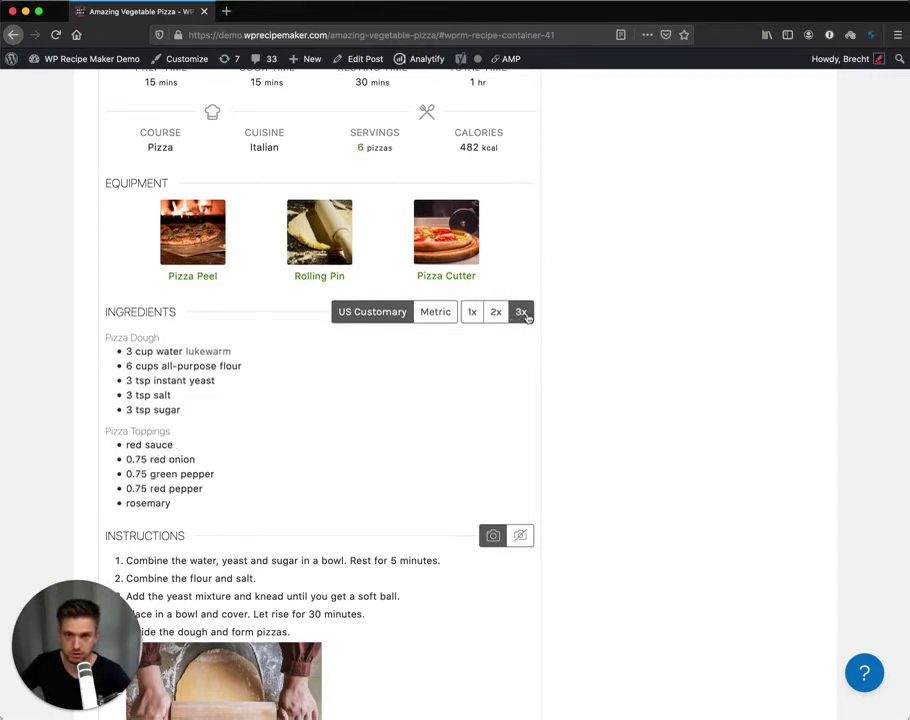
pyautogui.click(363, 147)
pyautogui.moveTo(345, 114); pyautogui.dragTo(324, 116)
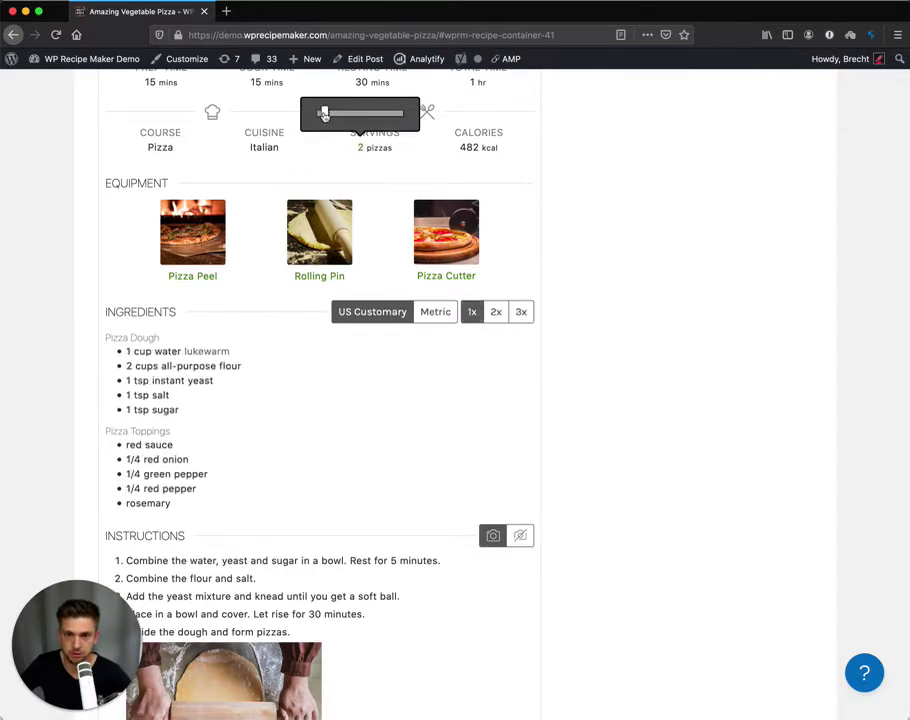
pyautogui.click(428, 385)
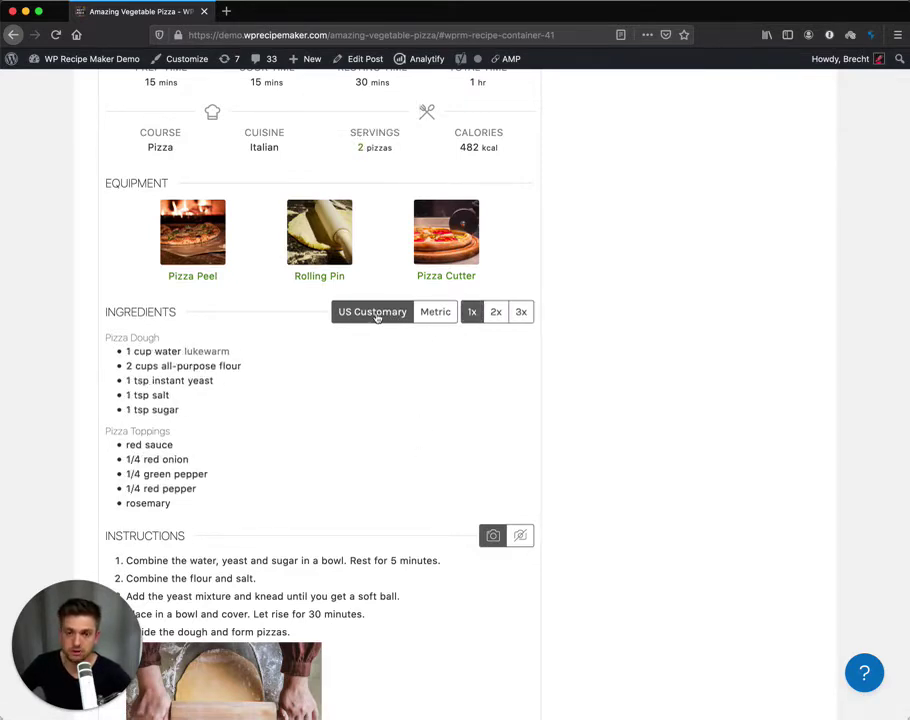
# Convert the ingredients to Metric units and scale the recipe to 3x.
pyautogui.click(438, 312)
pyautogui.click(498, 312)
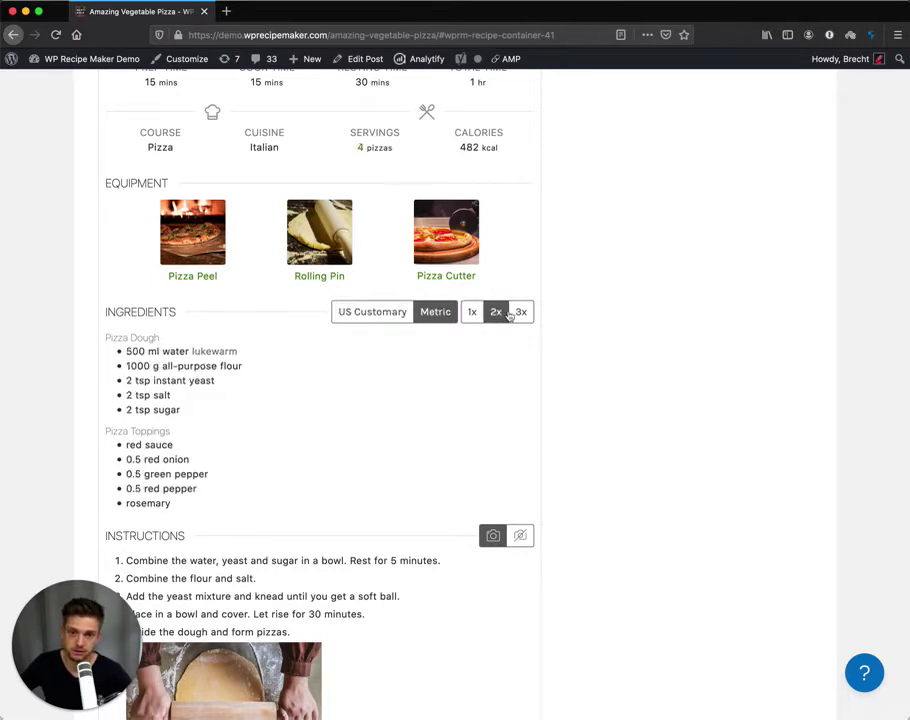
pyautogui.click(519, 313)
# Toggle the instruction images off and on twice, leaving them shown in the recipe card.
pyautogui.scroll(-5, 519, 314)
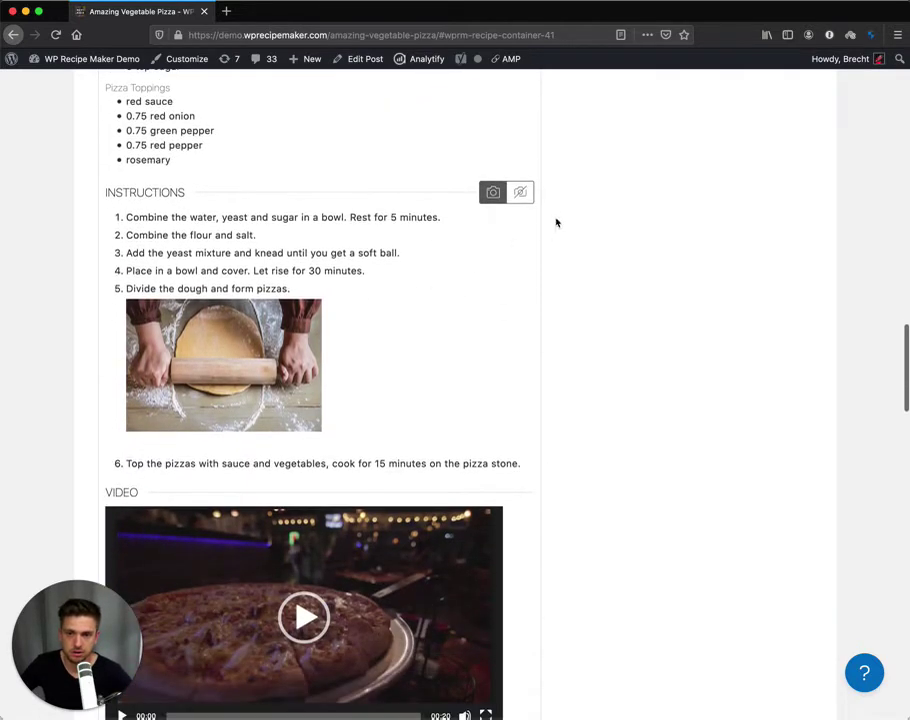
pyautogui.click(521, 193)
pyautogui.click(492, 193)
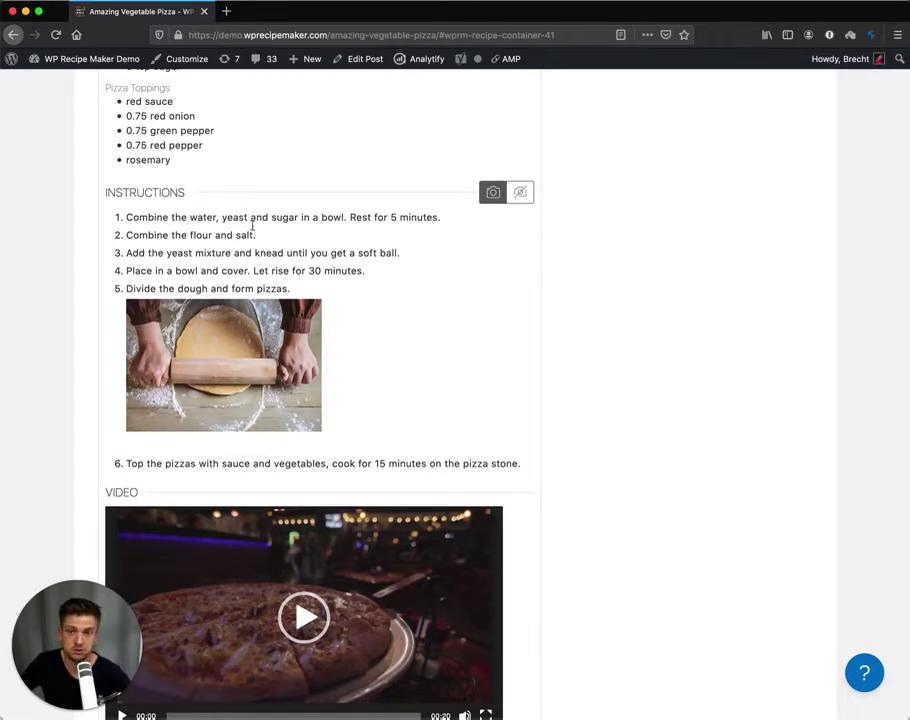
pyautogui.click(520, 193)
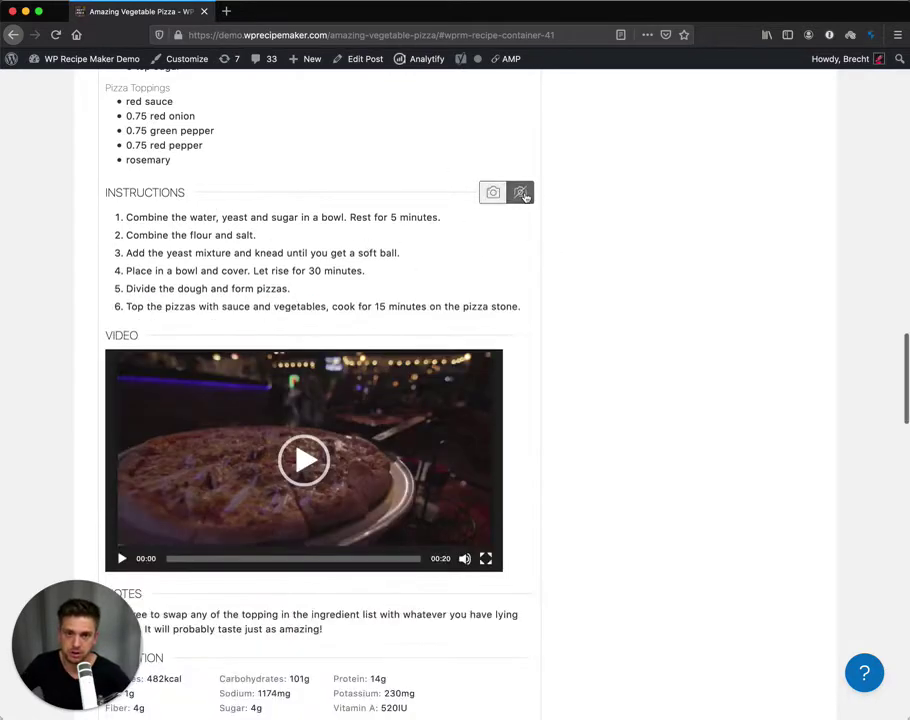
pyautogui.click(494, 193)
# Look through the rest of the recipe card, covering the video, notes, nutrition, keyword and Instagram call to action.
pyautogui.scroll(-3, 494, 197)
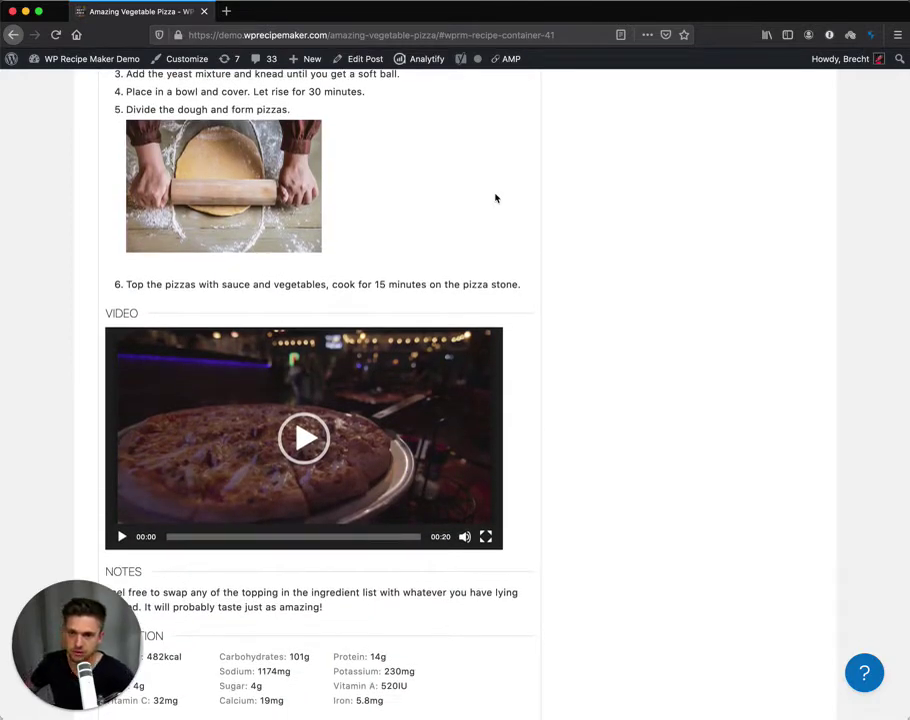
pyautogui.scroll(-3, 495, 198)
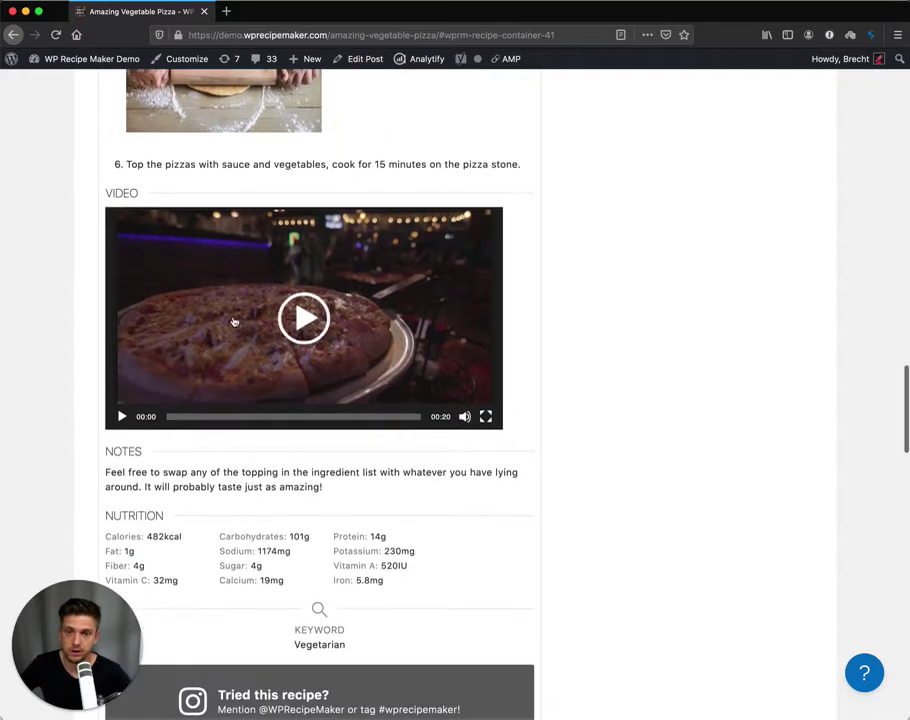
pyautogui.scroll(-3, 512, 320)
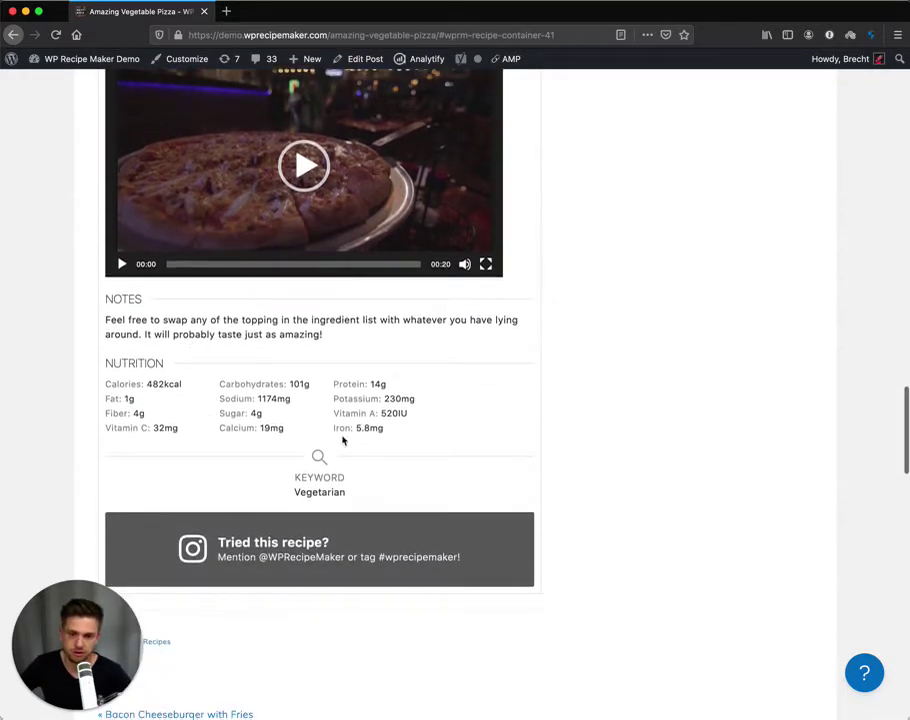
pyautogui.scroll(-1, 337, 440)
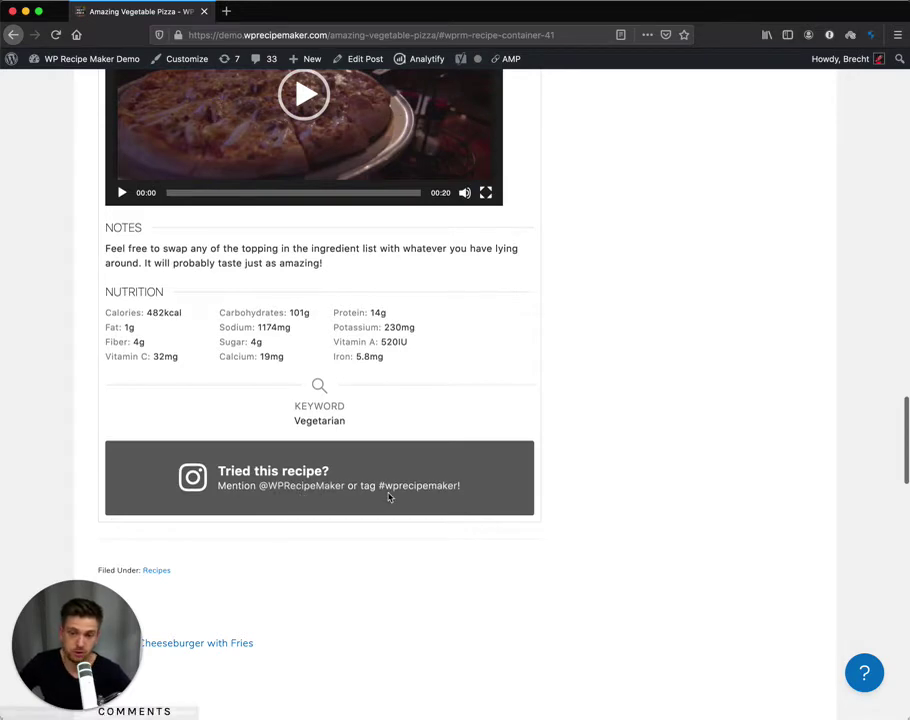
# Open the print version of the recipe from the recipe card and review its full layout.
pyautogui.scroll(15, 389, 497)
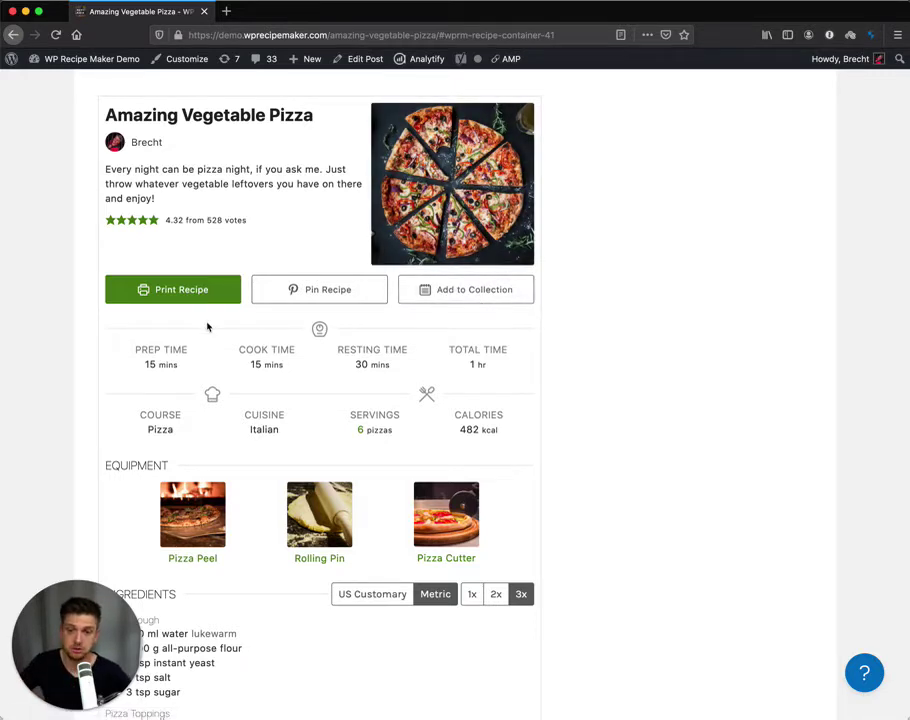
pyautogui.click(183, 300)
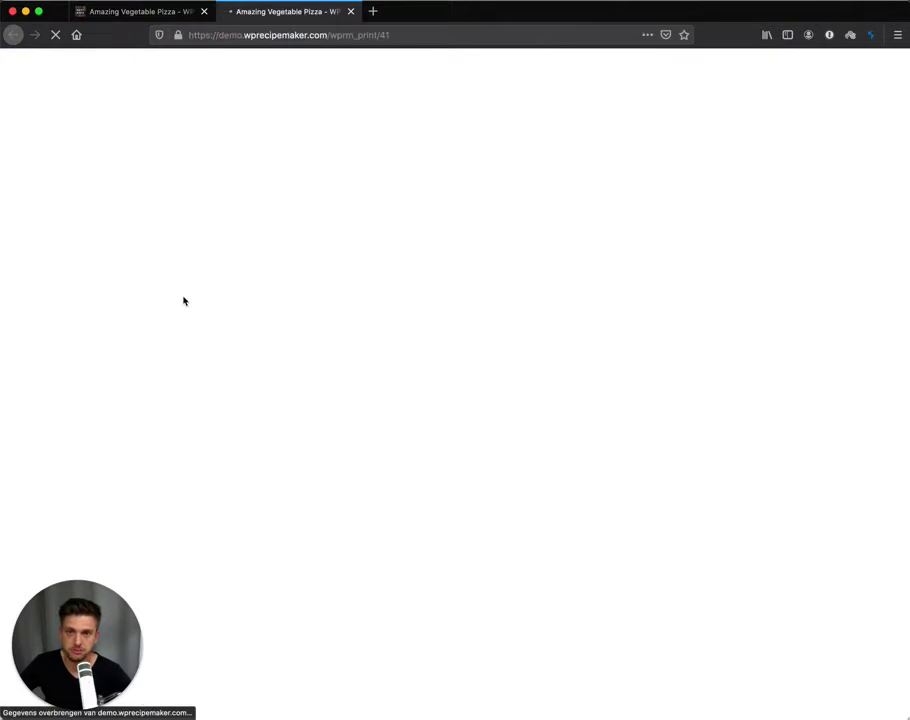
pyautogui.scroll(-5, 290, 198)
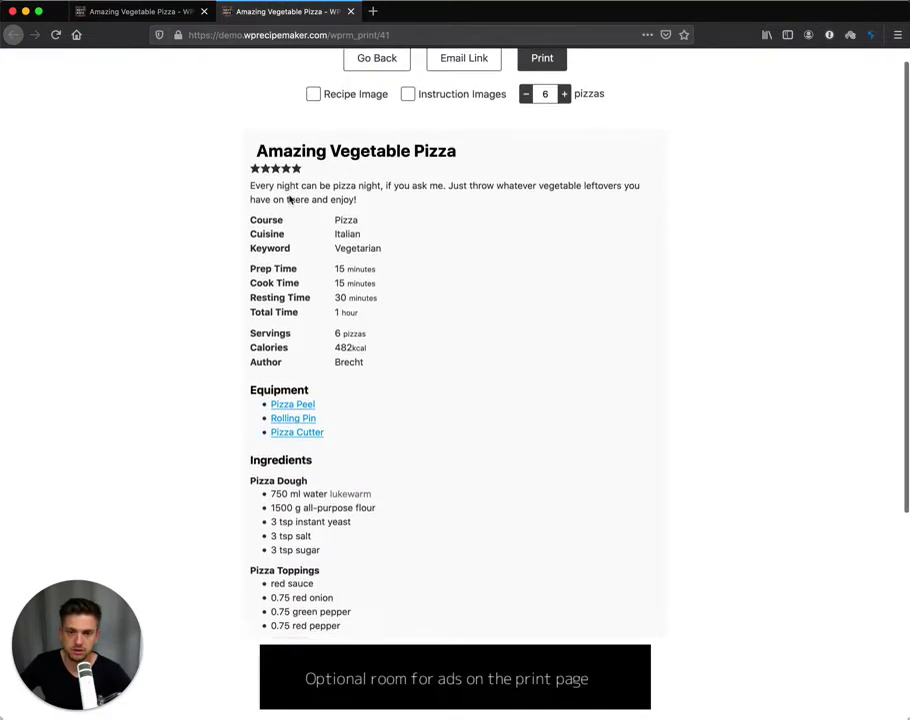
pyautogui.scroll(5, 290, 198)
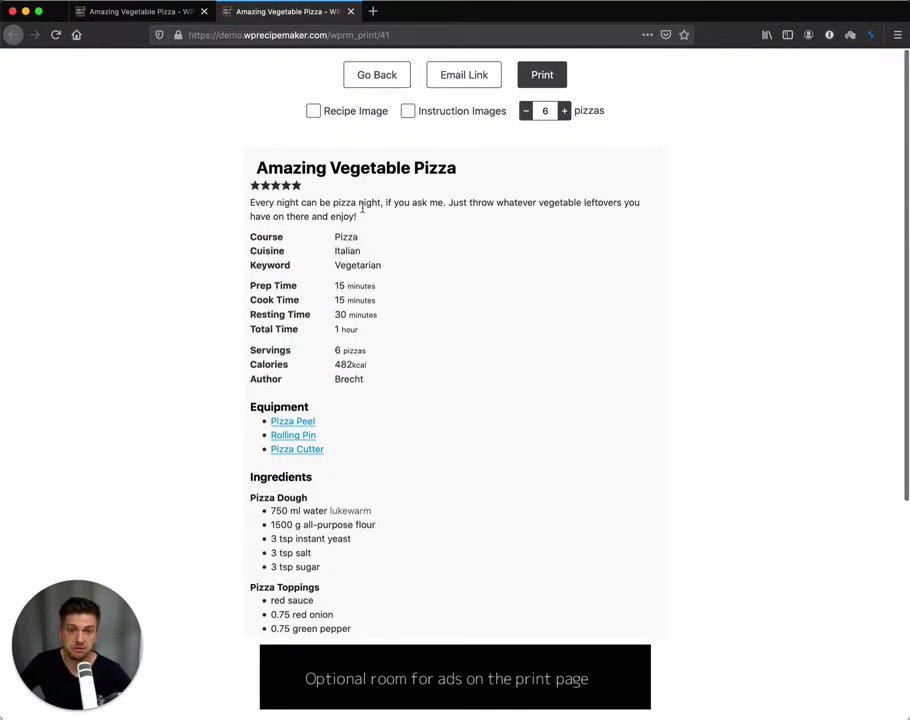
pyautogui.scroll(-5, 362, 209)
pyautogui.scroll(5, 362, 209)
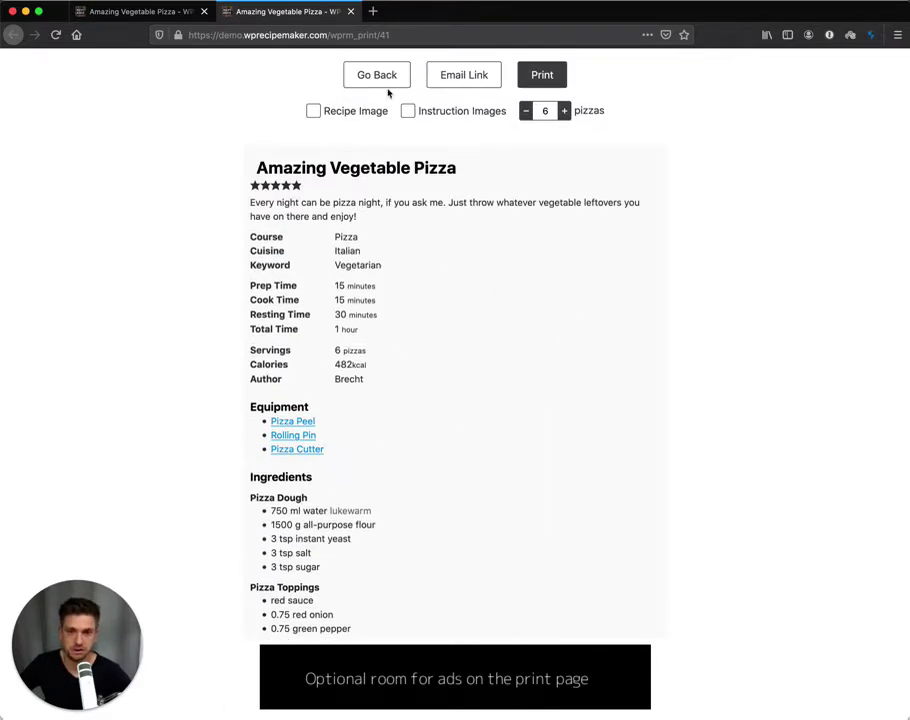
# Include the recipe image and instruction images in the print version and check its layout.
pyautogui.click(313, 111)
pyautogui.click(408, 111)
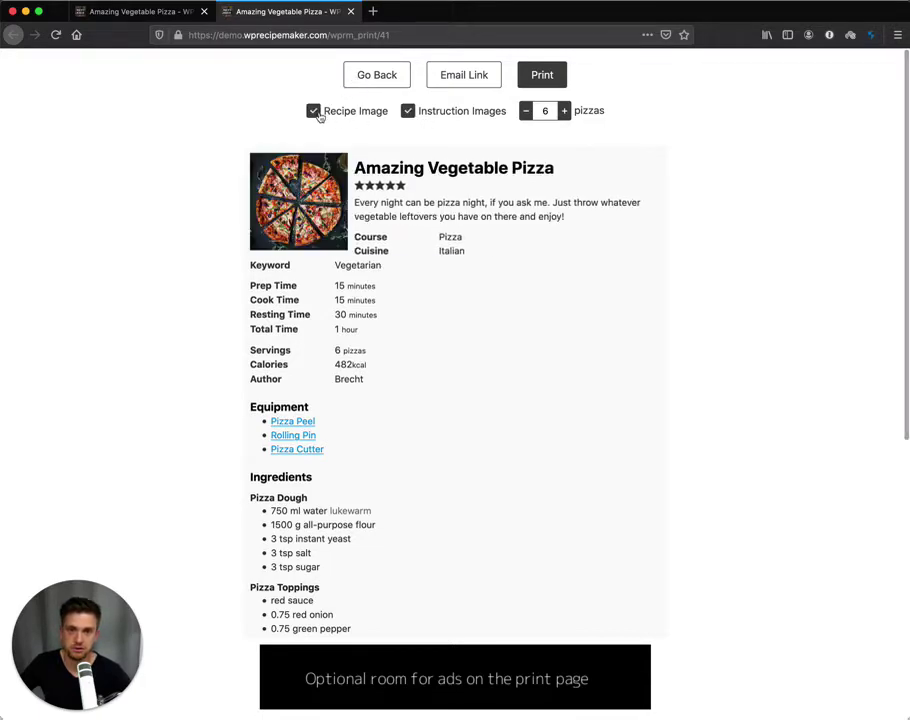
pyautogui.scroll(-5, 455, 124)
pyautogui.scroll(5, 456, 124)
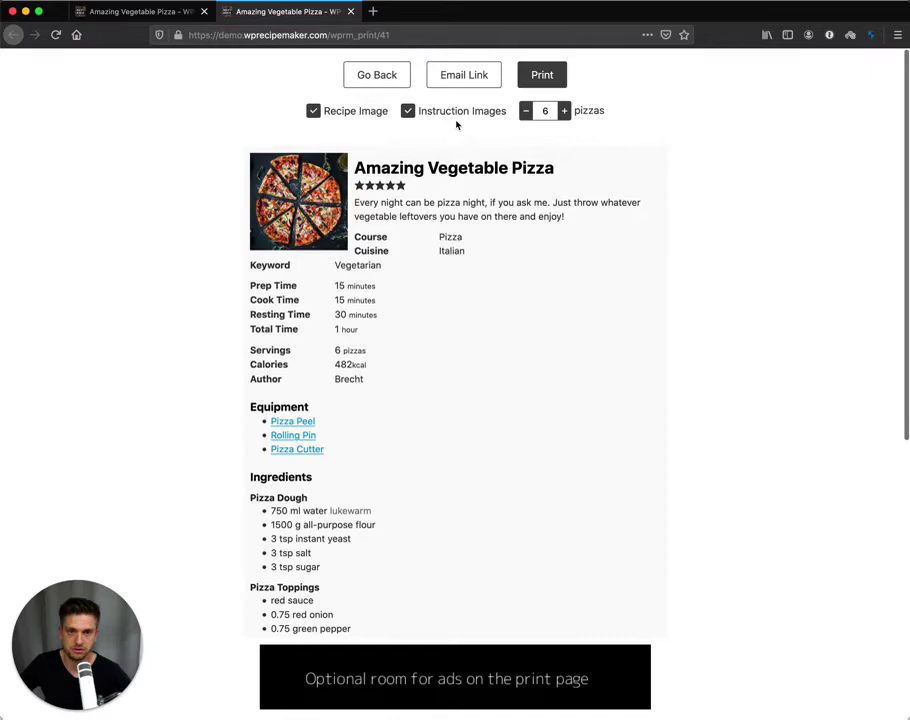
# Set the print version's servings to 2 pizzas and bring up the print dialog, cancelling without printing.
pyautogui.click(526, 111)
pyautogui.click(526, 111)
pyautogui.click(526, 111)
pyautogui.click(526, 111)
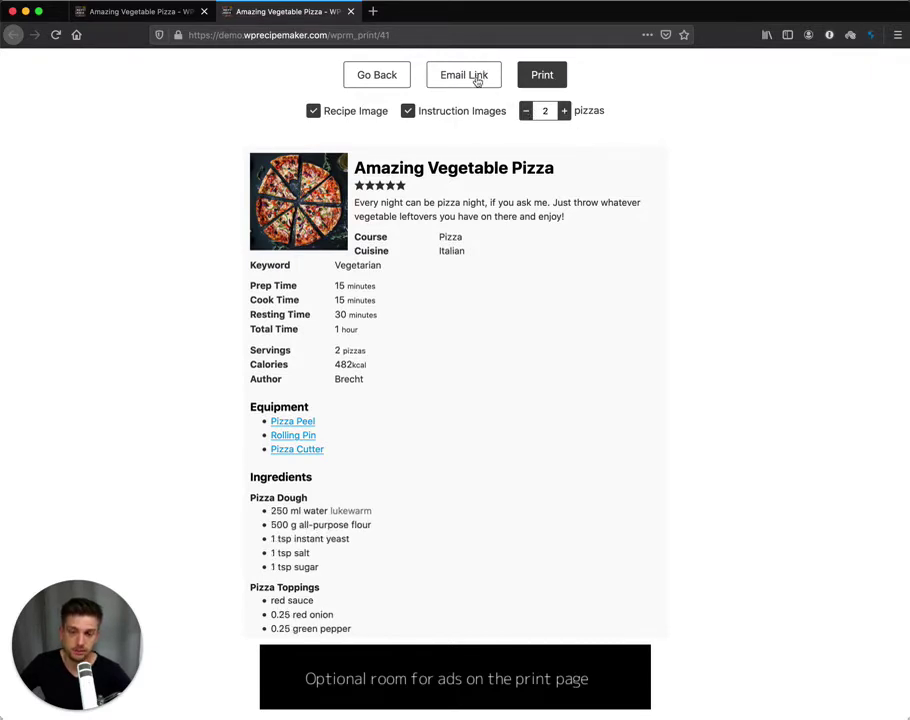
pyautogui.click(542, 75)
pyautogui.click(382, 354)
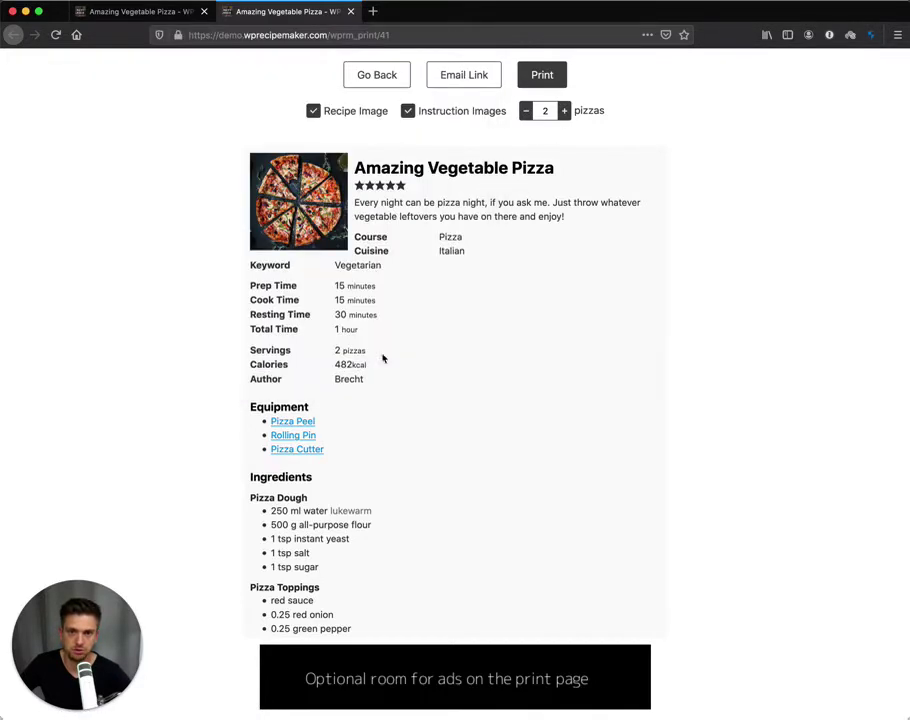
# Close the print version, open the Amazing Vegetable Pizza post for editing and dismiss the Block Editor welcome guide.
pyautogui.click(351, 12)
pyautogui.scroll(15, 258, 230)
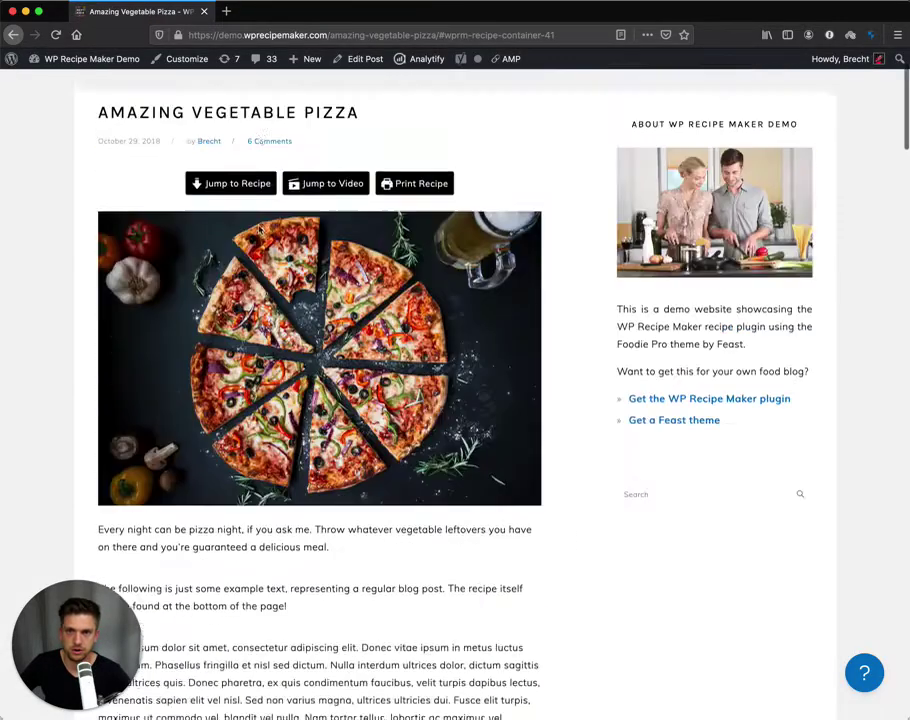
pyautogui.click(367, 59)
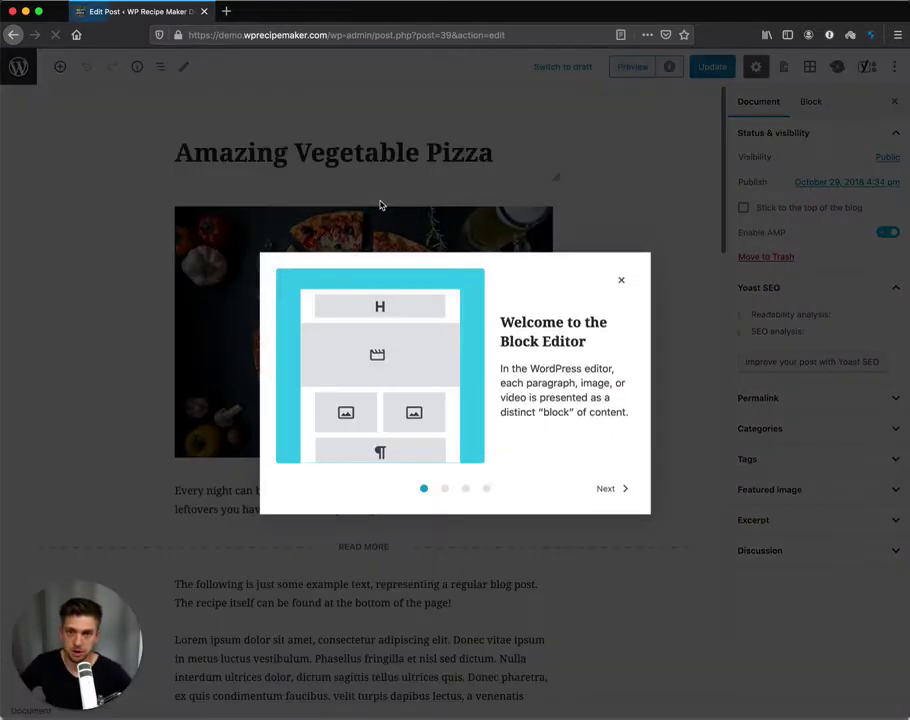
pyautogui.click(621, 280)
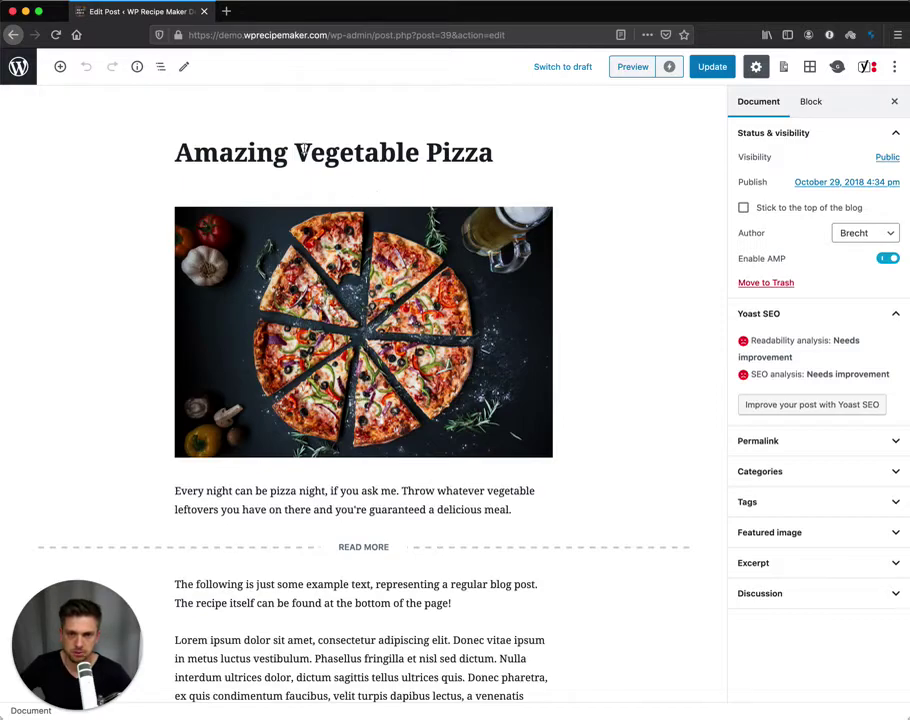
# Look through the post's content and select the WPRM Recipe block below the text.
pyautogui.scroll(-20, 303, 150)
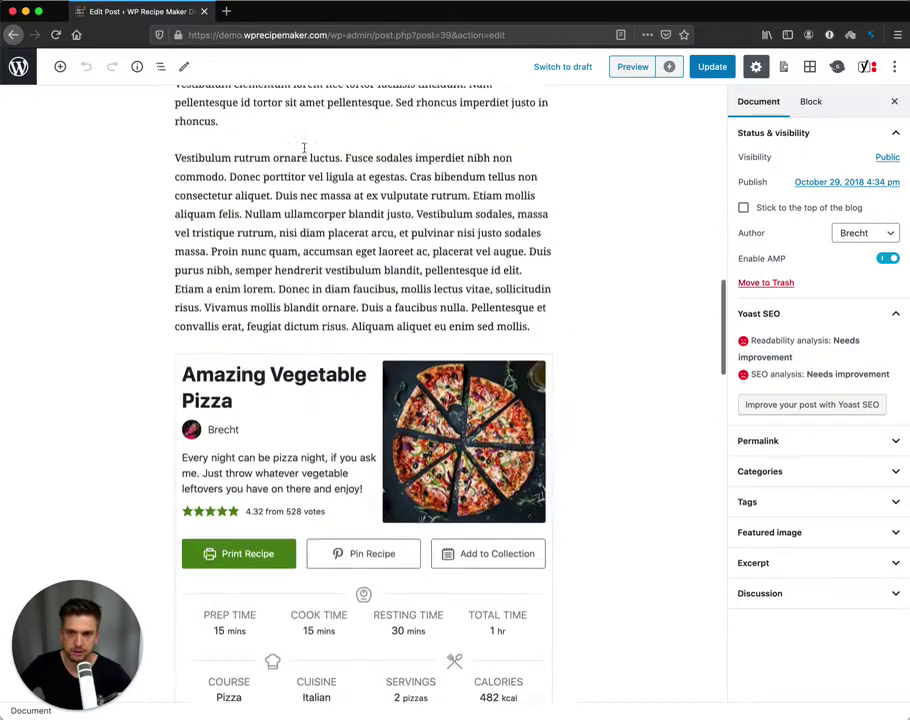
pyautogui.scroll(-20, 303, 150)
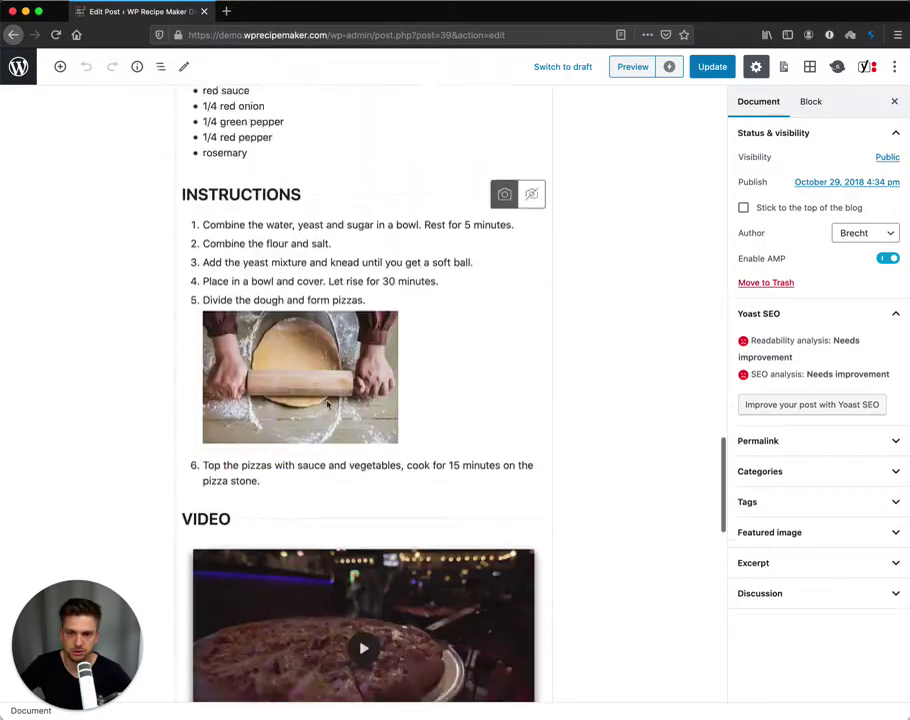
pyautogui.scroll(20, 326, 404)
pyautogui.click(280, 353)
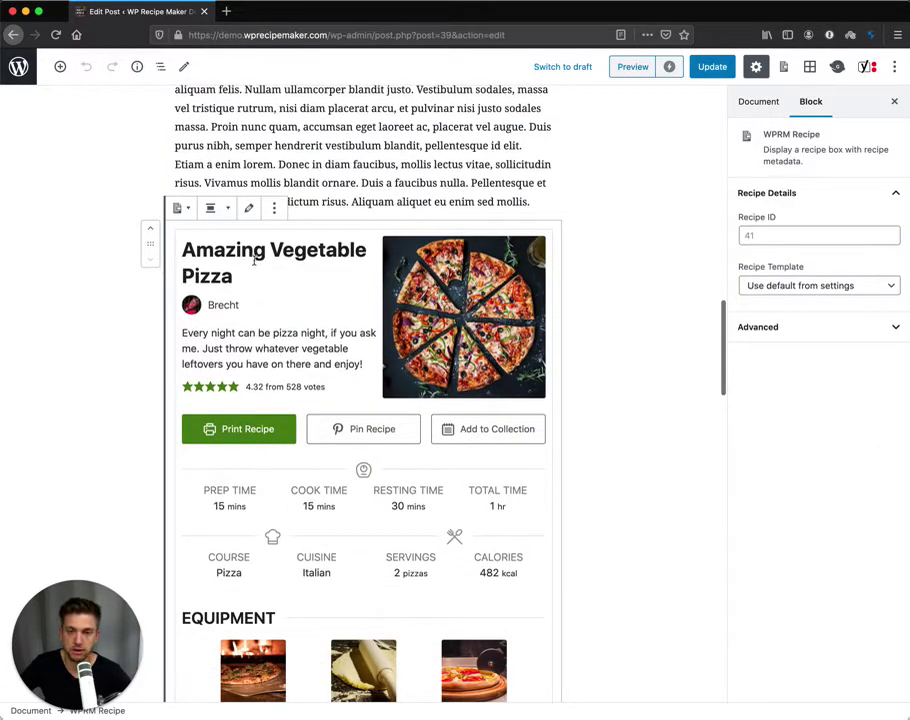
pyautogui.scroll(10, 255, 261)
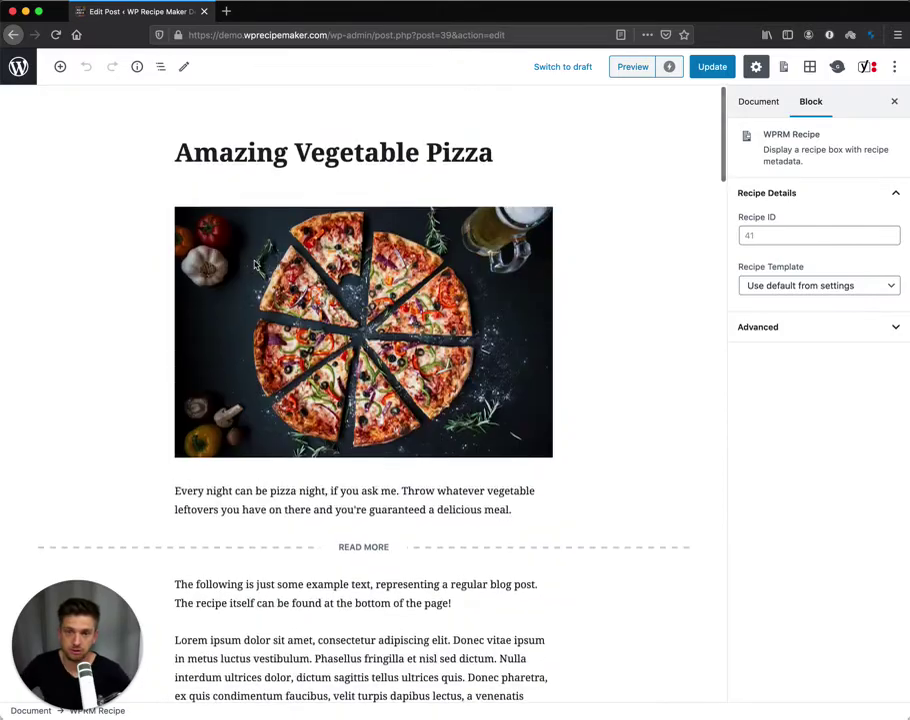
pyautogui.scroll(-10, 255, 263)
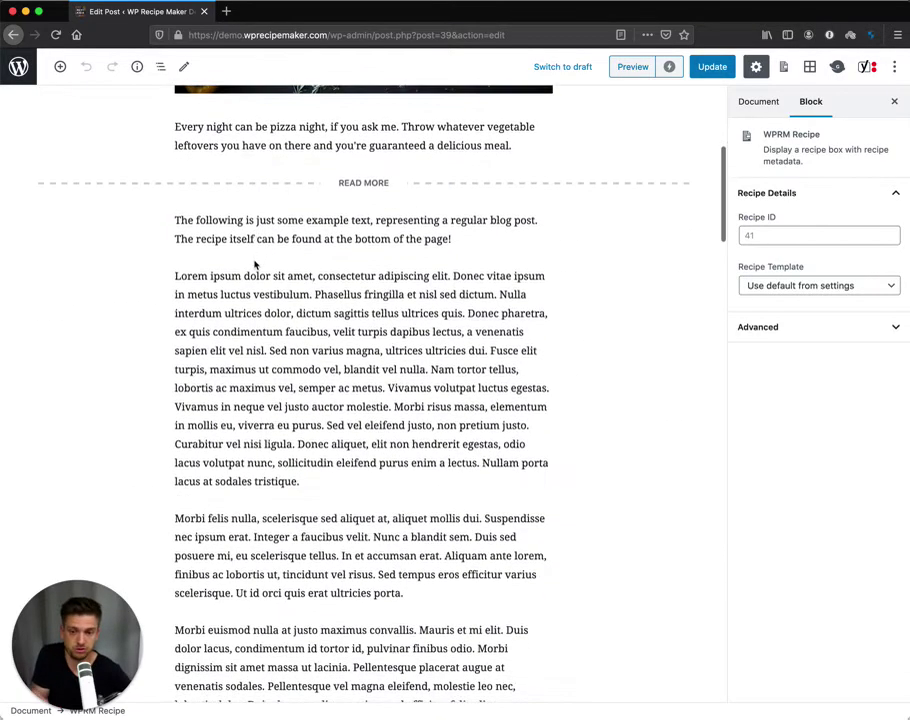
pyautogui.scroll(7, 255, 260)
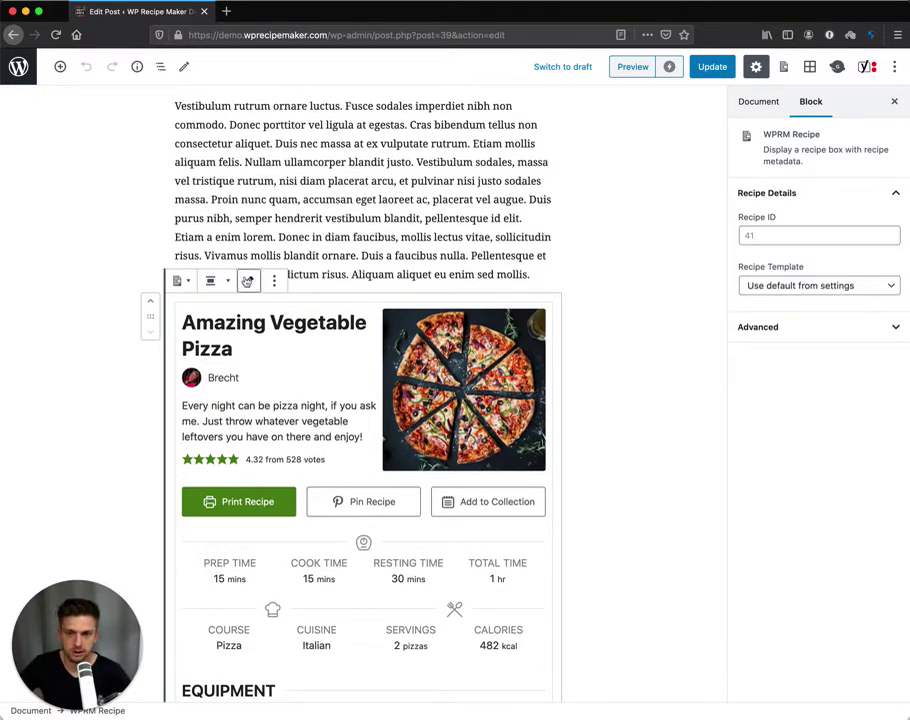
# Open the recipe block's recipe for editing and skim its sections from media through nutrition.
pyautogui.click(250, 282)
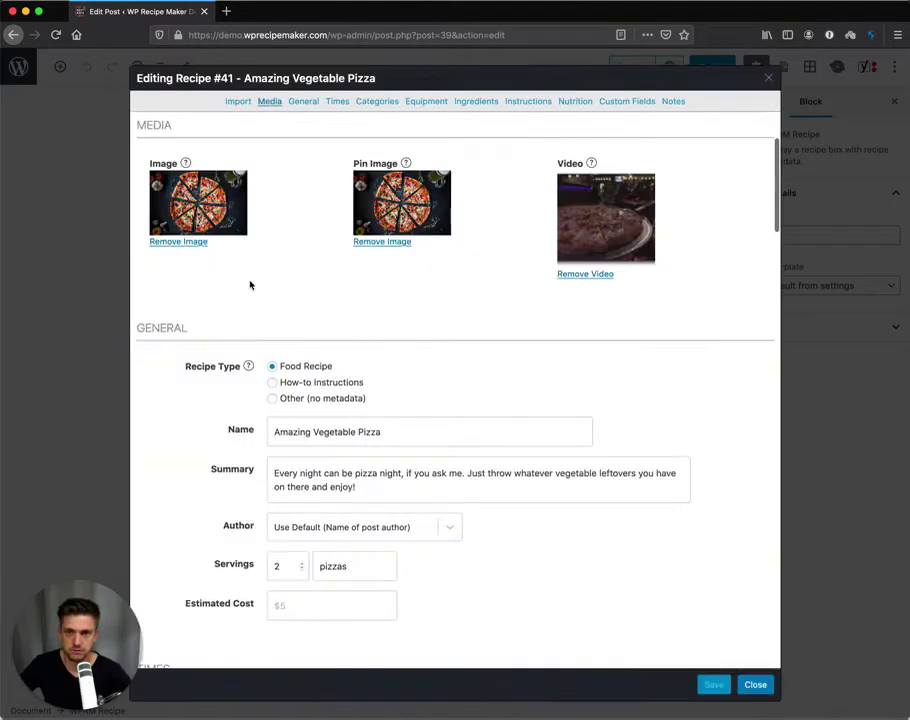
pyautogui.scroll(-2, 340, 214)
pyautogui.scroll(-15, 340, 214)
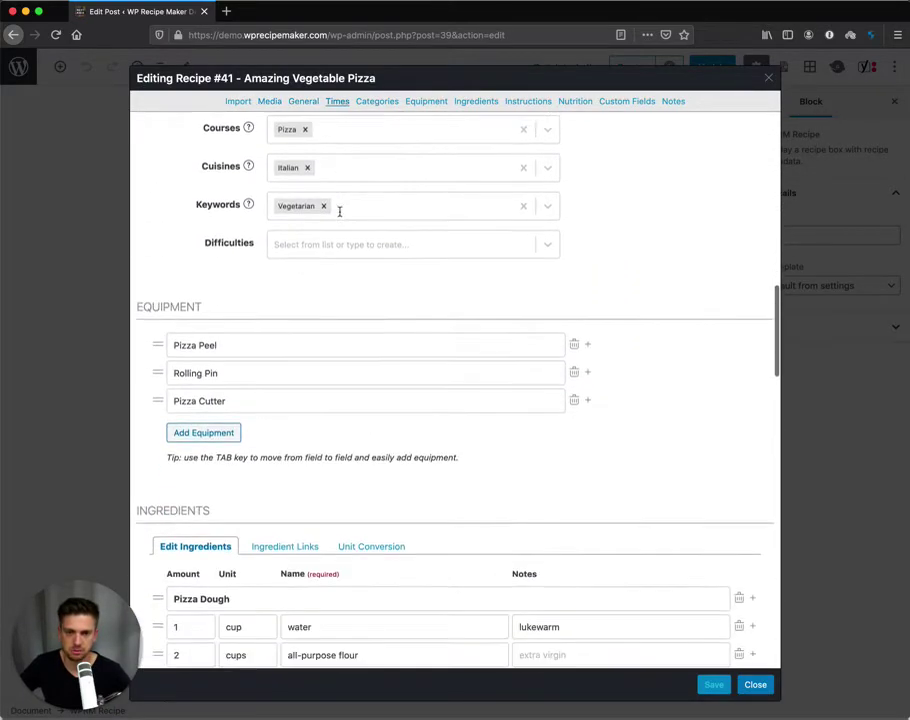
pyautogui.scroll(-7, 340, 212)
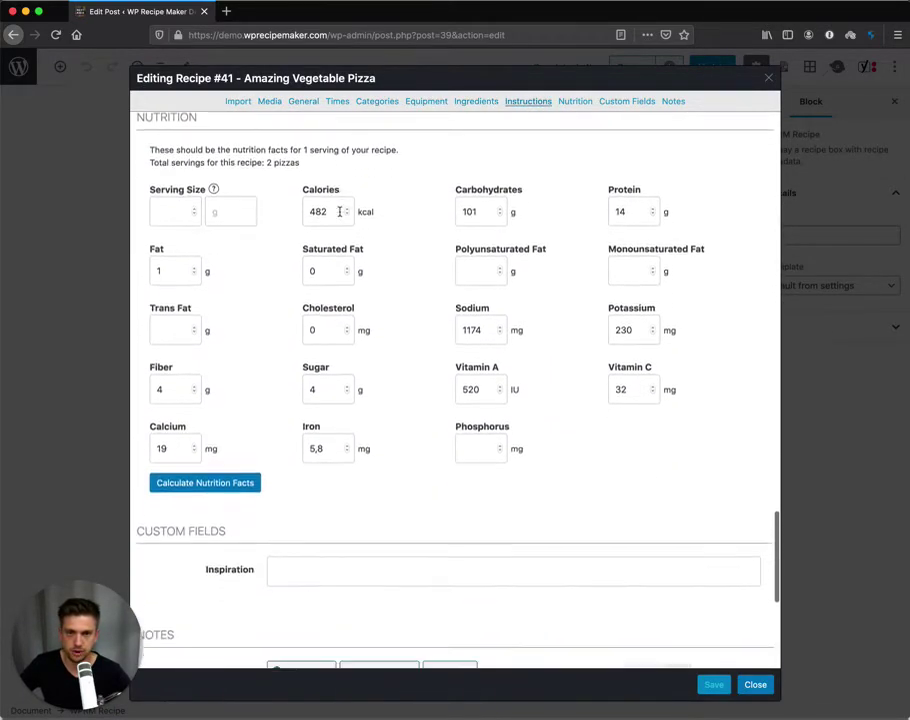
pyautogui.scroll(20, 340, 212)
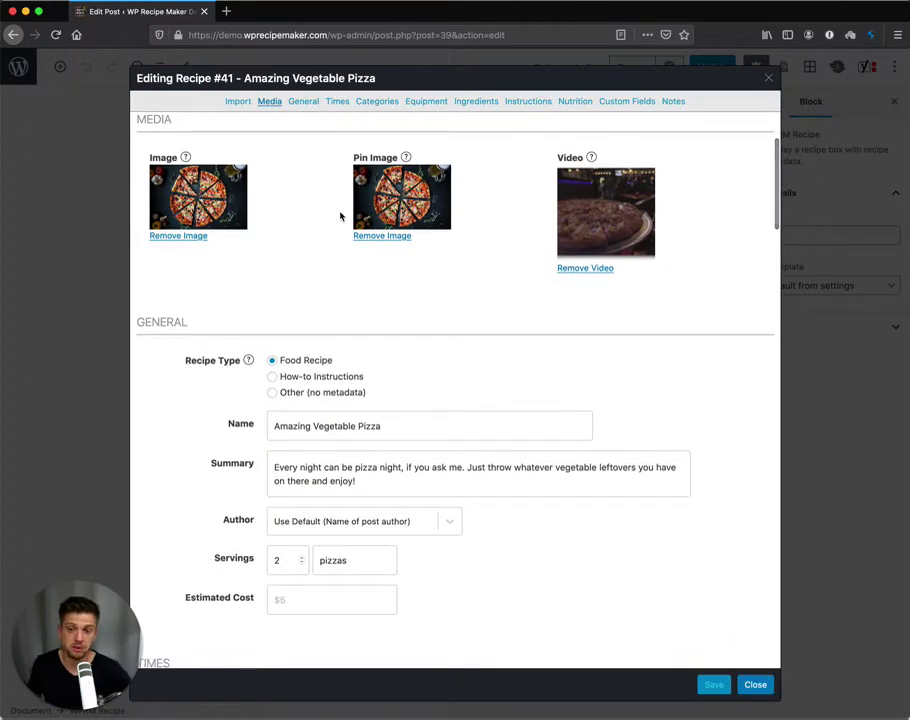
# Examine the recipe's general, times, categories, equipment, ingredients and instructions fields, and close the recipe without changes.
pyautogui.scroll(-2, 340, 214)
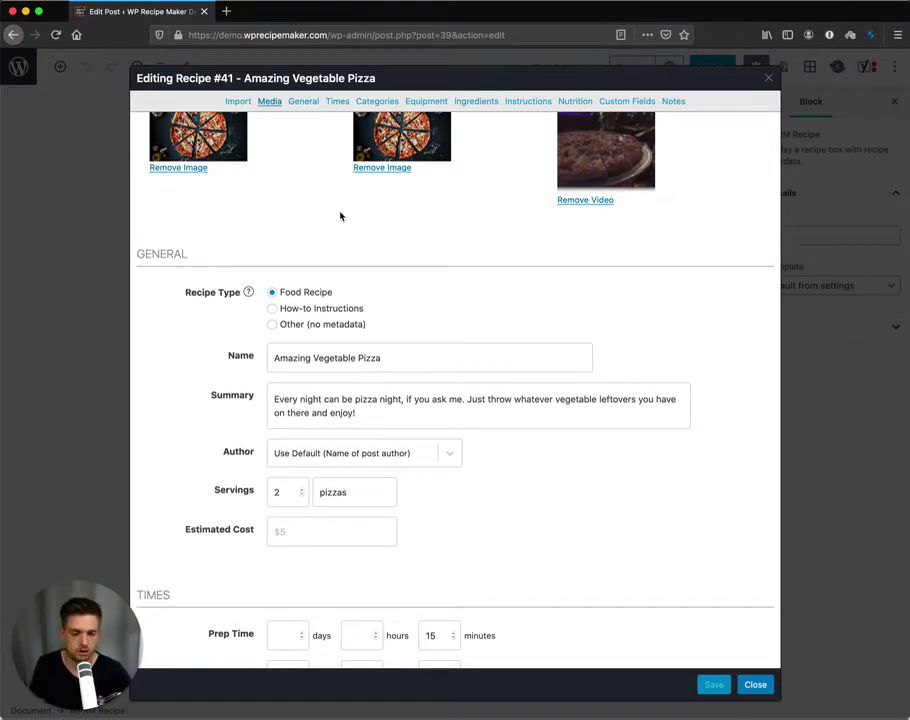
pyautogui.scroll(-9, 340, 216)
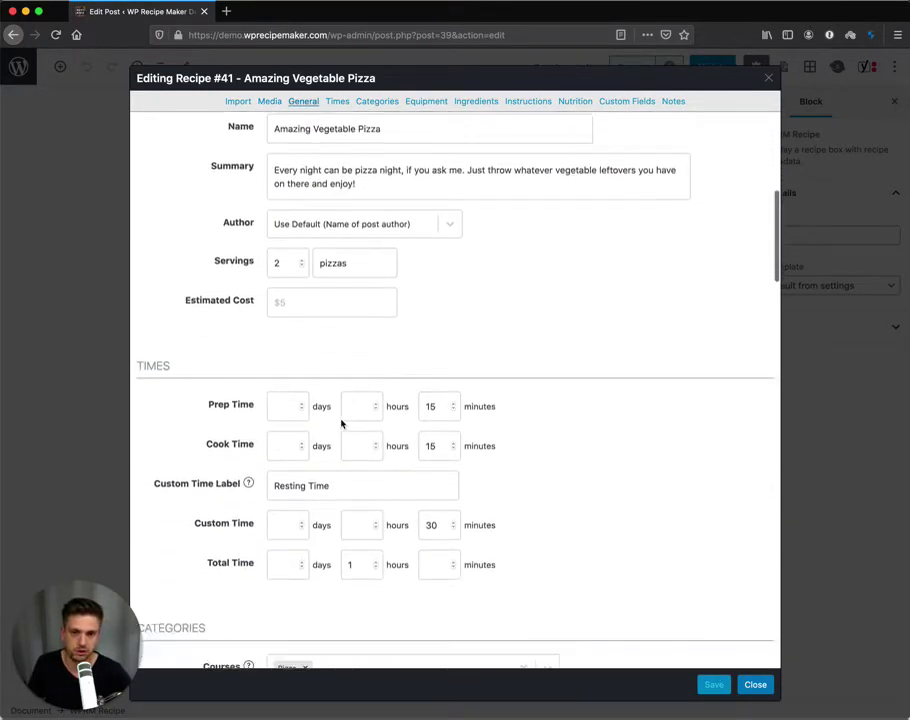
pyautogui.scroll(-11, 340, 424)
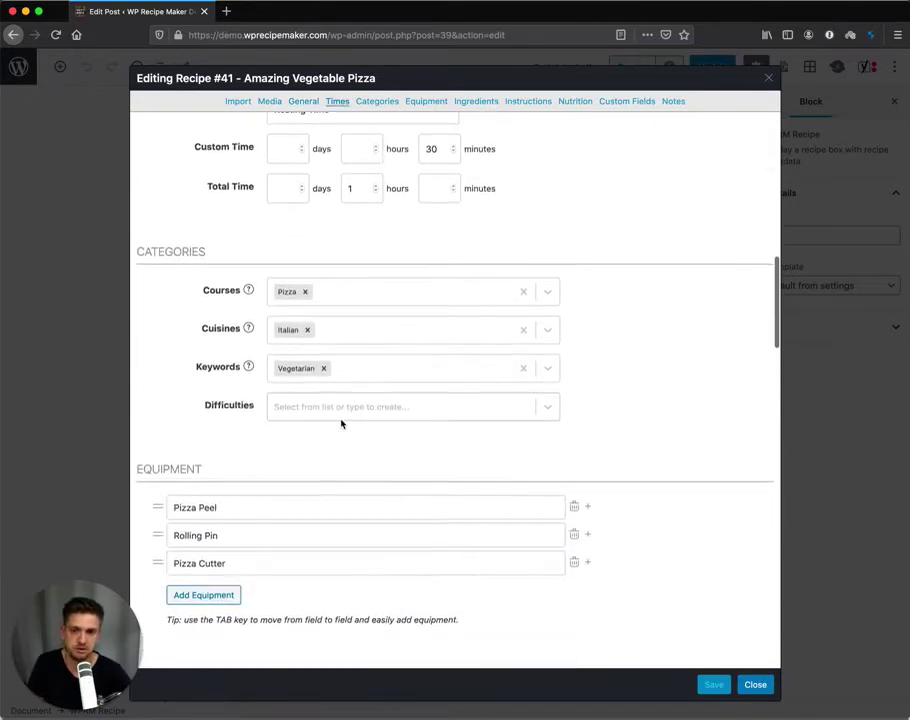
pyautogui.scroll(-1, 340, 419)
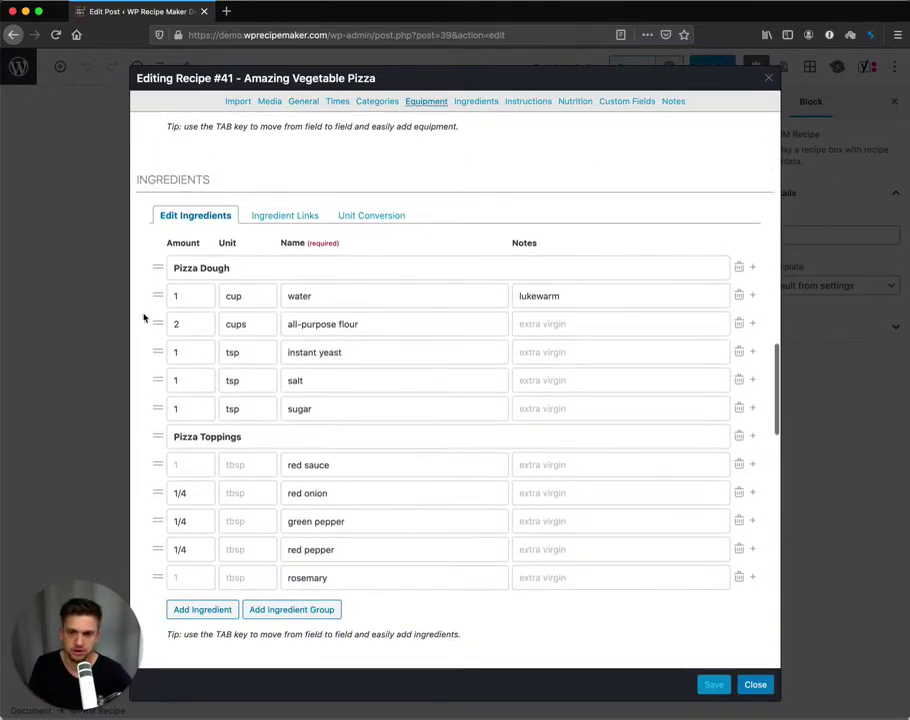
pyautogui.moveTo(156, 319)
pyautogui.mouseDown()
pyautogui.moveTo(136, 416)
pyautogui.moveTo(152, 321)
pyautogui.mouseUp()
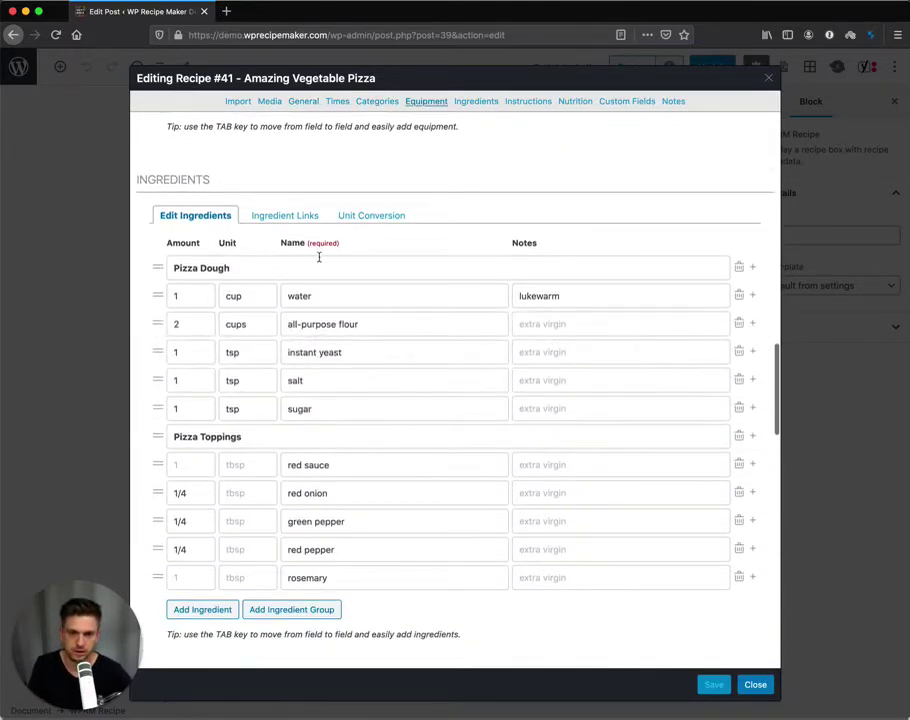
pyautogui.scroll(-3, 319, 257)
pyautogui.scroll(-4, 319, 257)
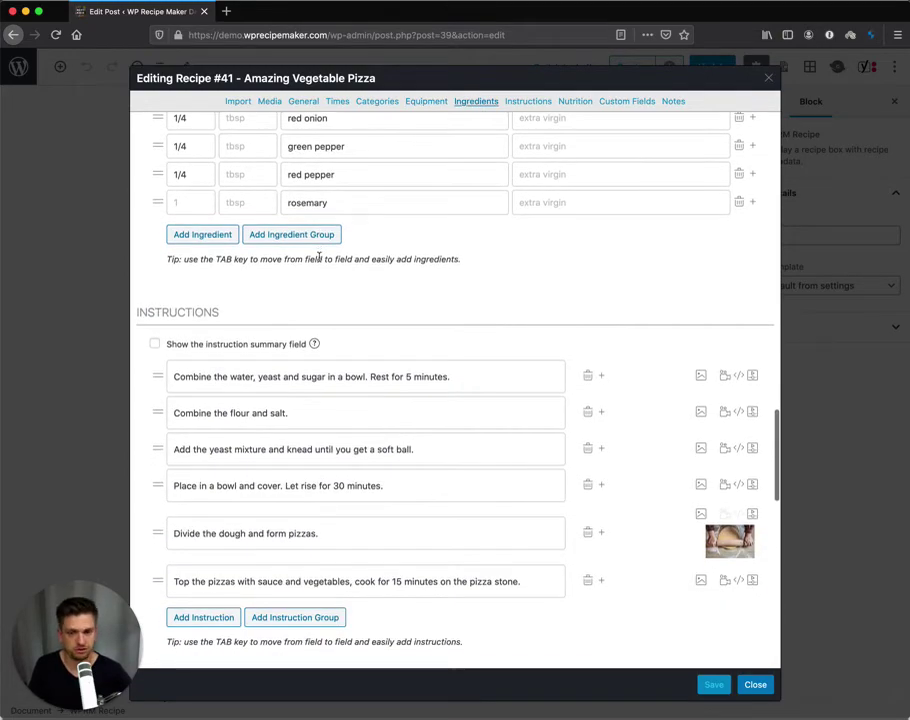
pyautogui.scroll(-4, 439, 353)
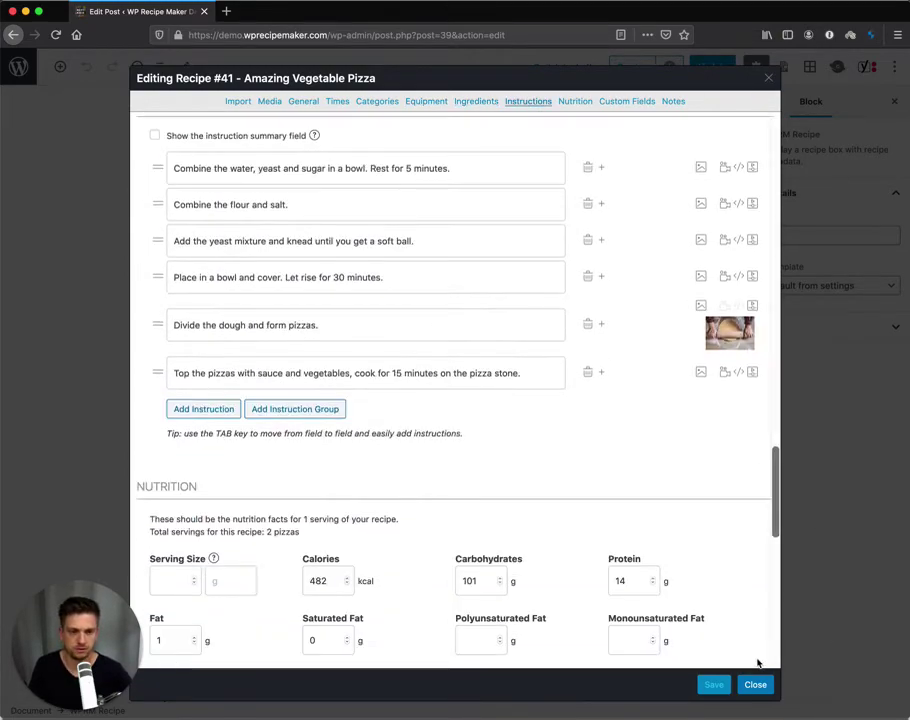
pyautogui.click(755, 684)
# Leave the post editor and open WP Recipe Maker's recipe management overview.
pyautogui.scroll(10, 359, 290)
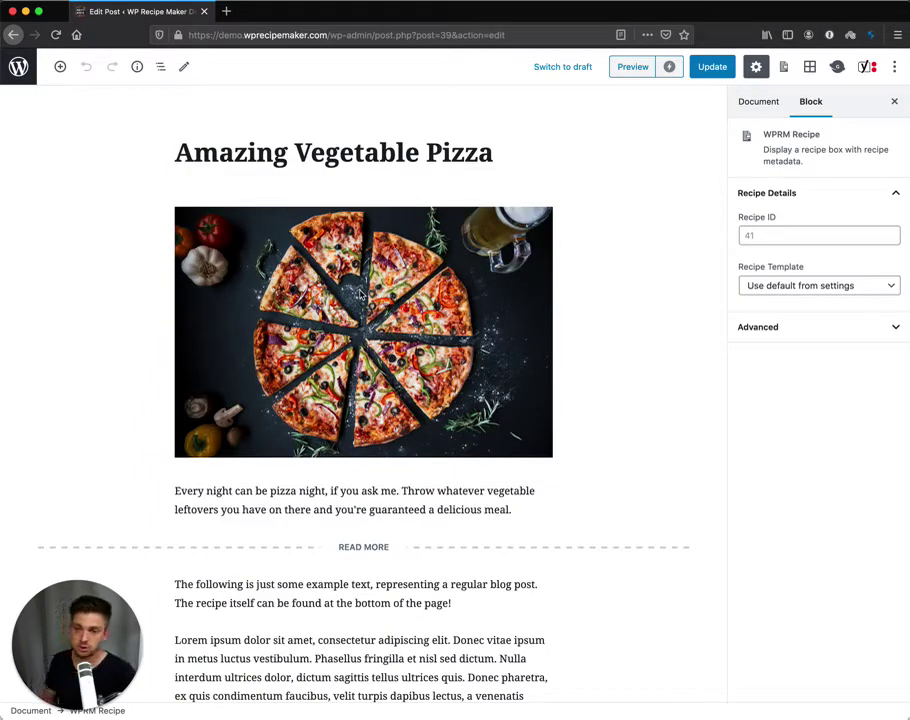
pyautogui.click(18, 66)
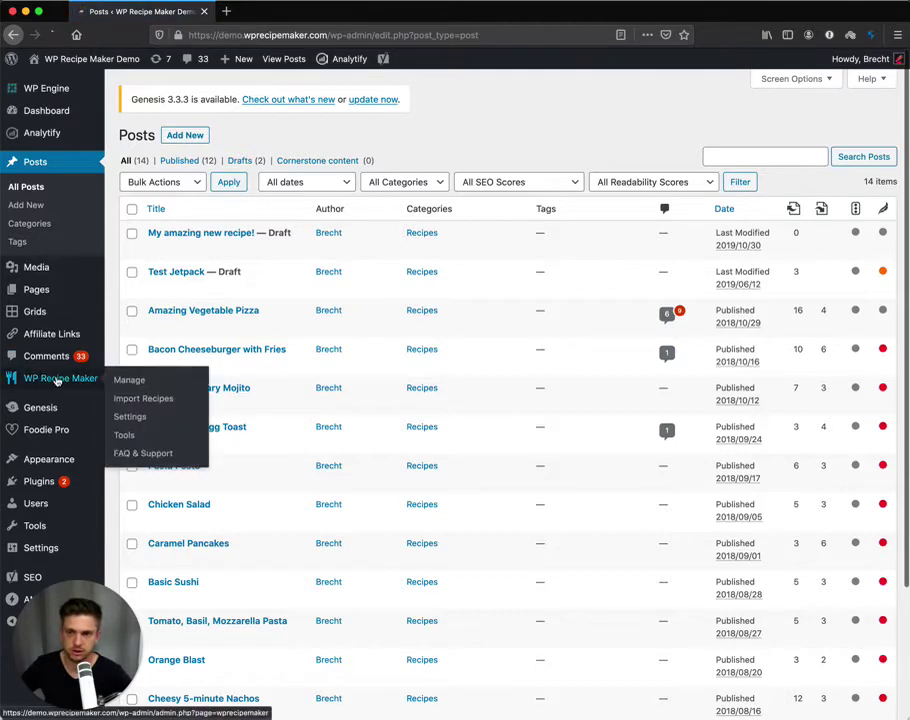
pyautogui.click(57, 381)
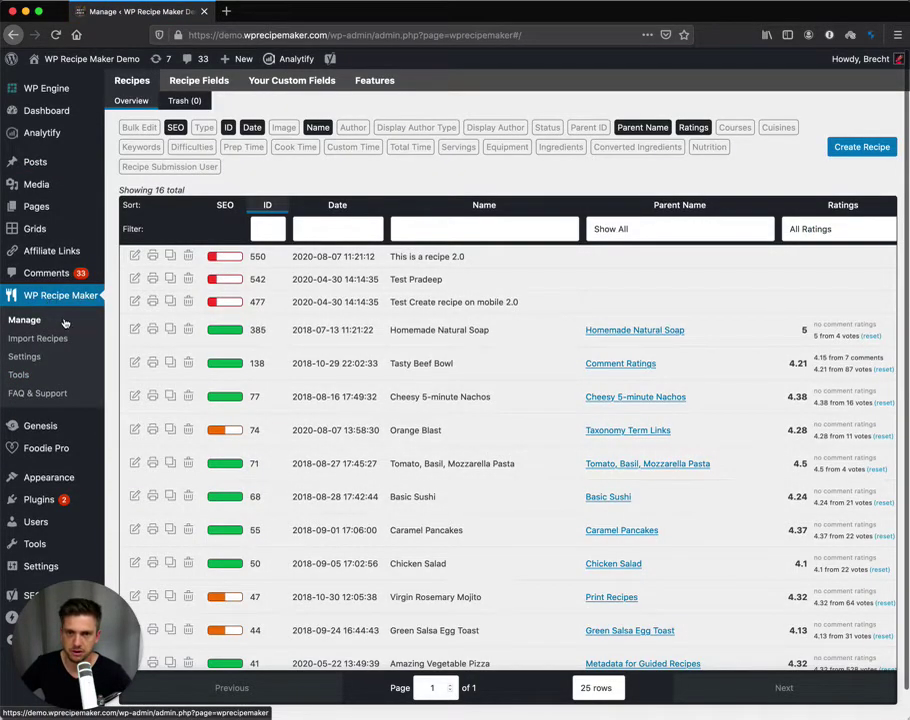
# Look through the recipe overview, open Amazing Vegetable Pizza for editing from it and close the recipe unchanged.
pyautogui.scroll(-1, 260, 328)
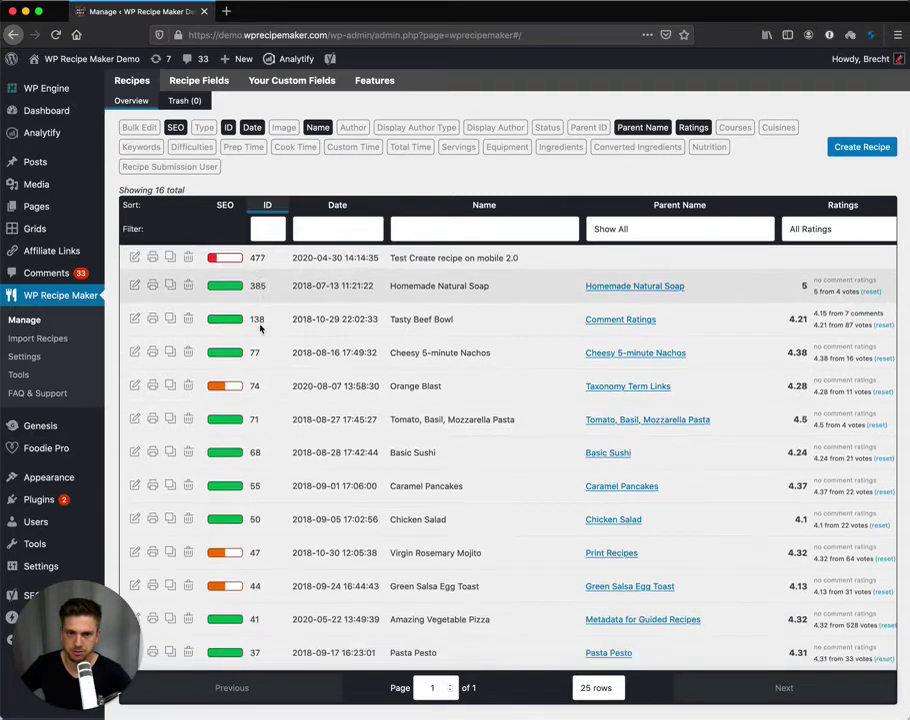
pyautogui.scroll(-4, 260, 328)
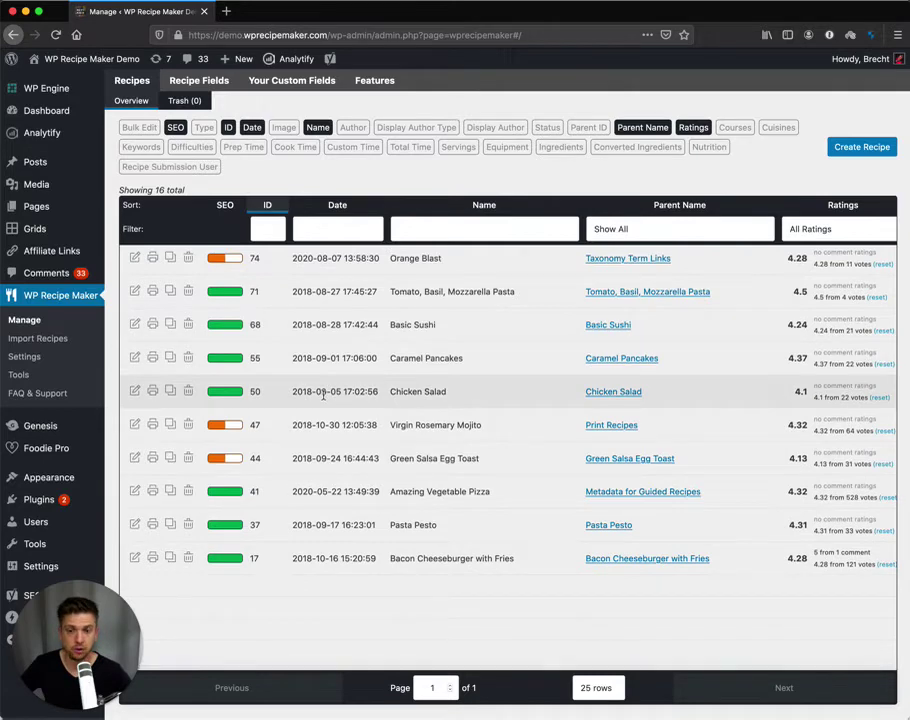
pyautogui.scroll(2, 323, 395)
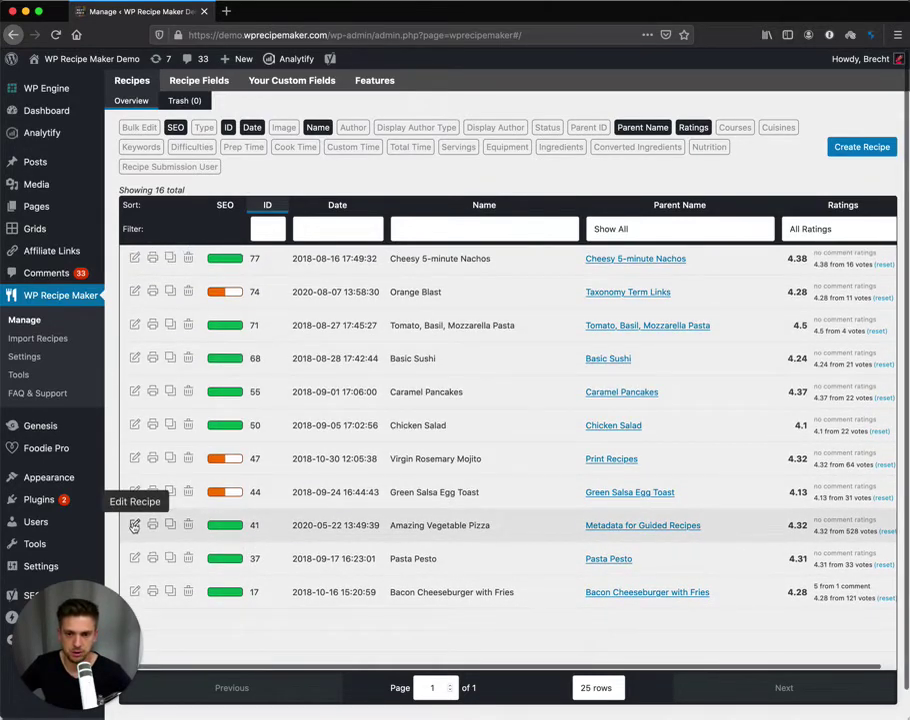
pyautogui.click(134, 524)
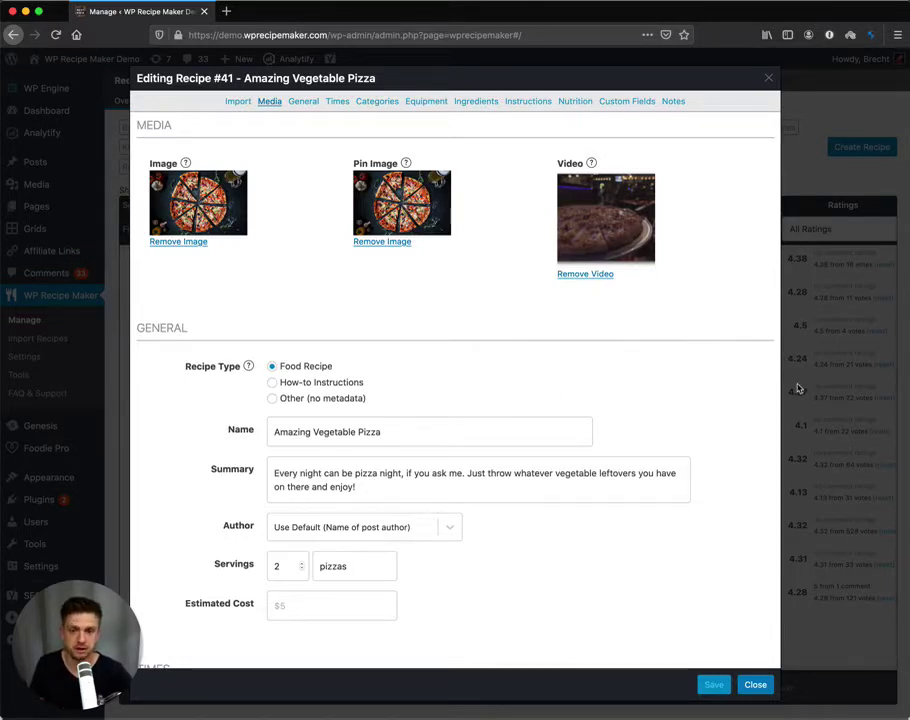
pyautogui.click(838, 387)
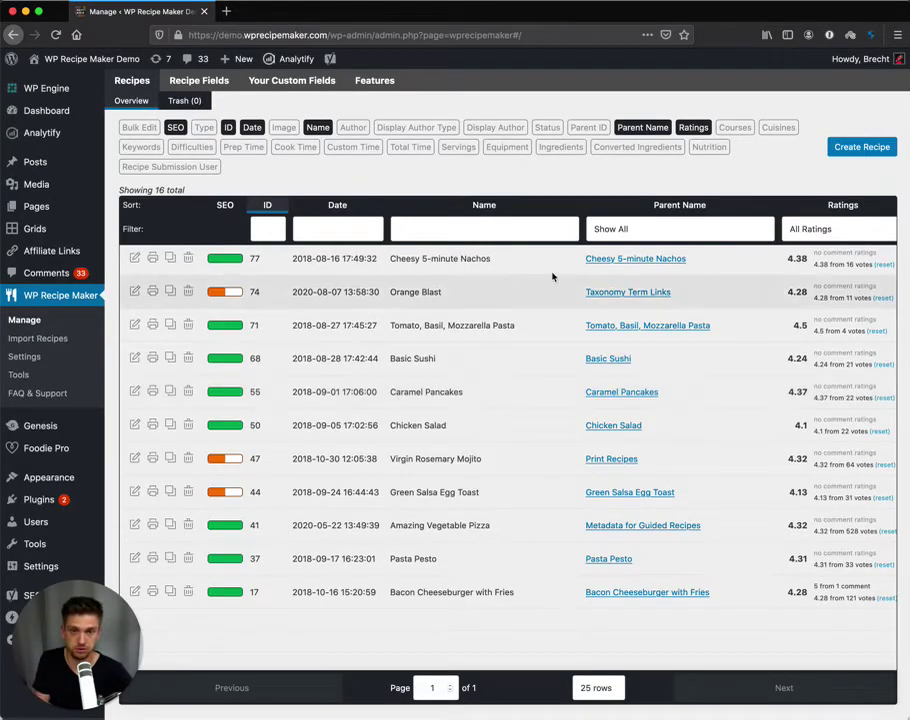
# Sort the recipe overview by name, filter the names by "chicken" and clear the filter.
pyautogui.click(530, 205)
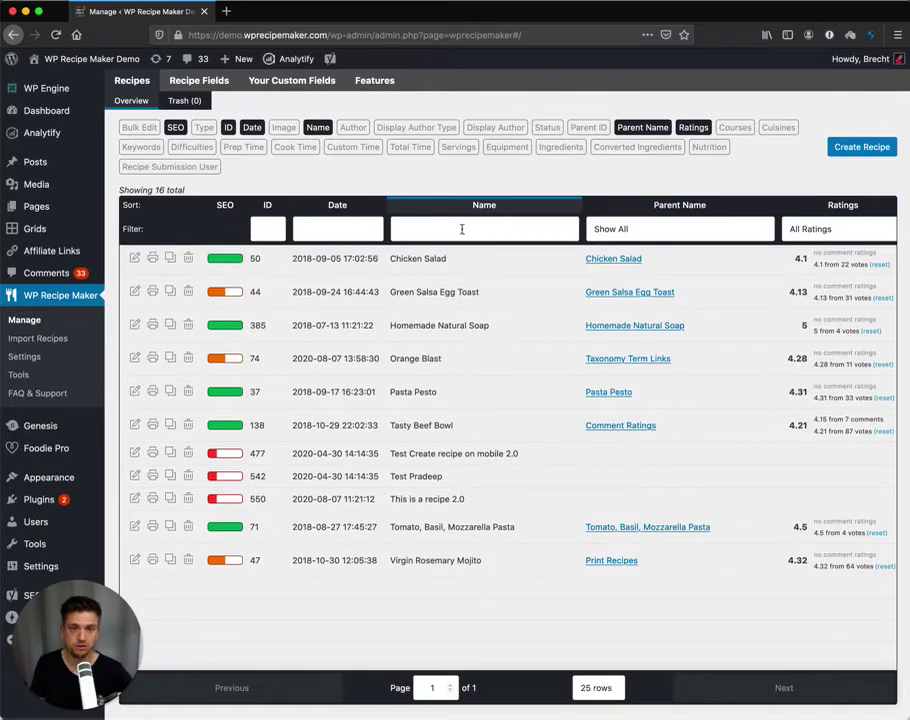
pyautogui.click(461, 229)
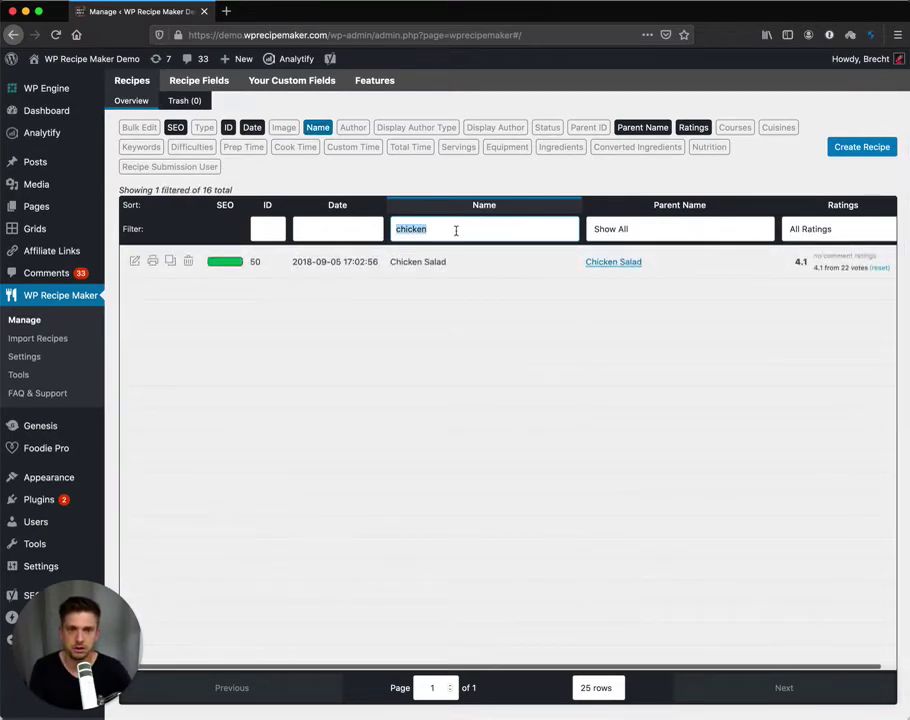
pyautogui.press('BackSpace')
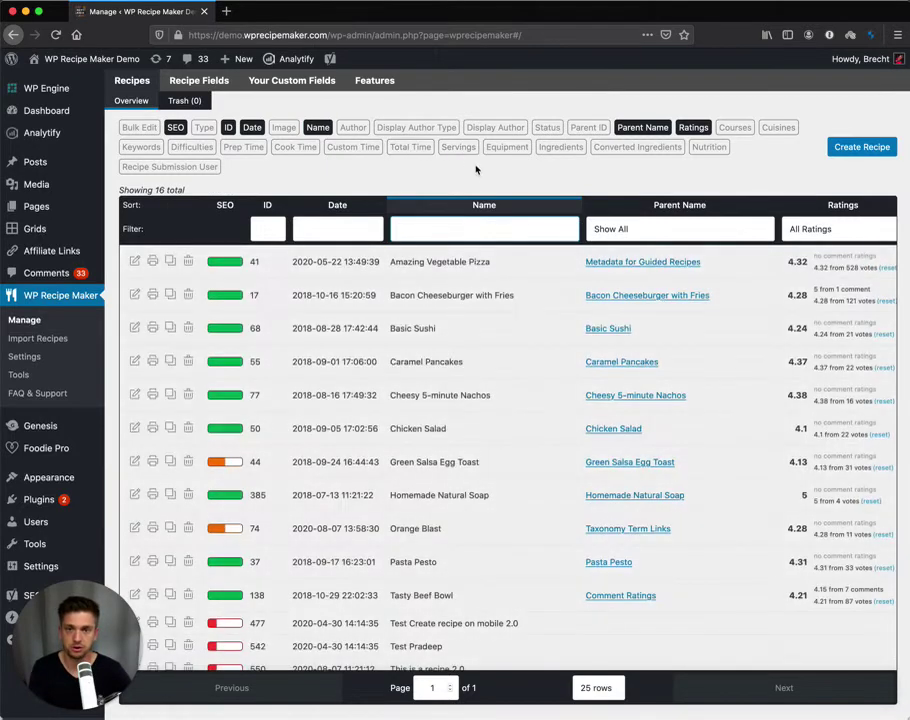
# Add the Prep Time column to the recipe overview and sort by it in descending order.
pyautogui.click(243, 147)
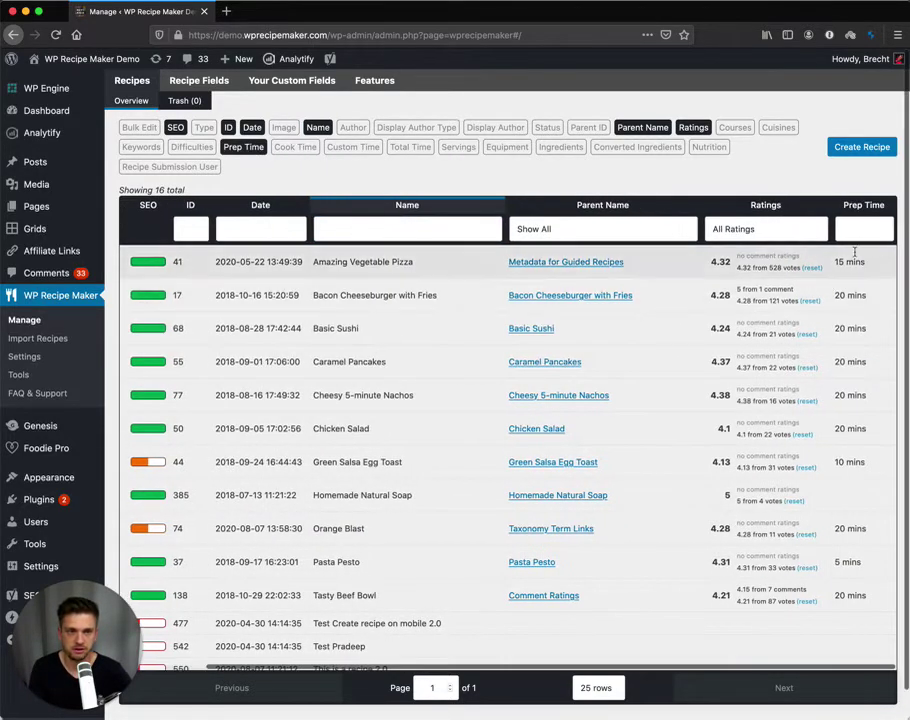
pyautogui.click(865, 206)
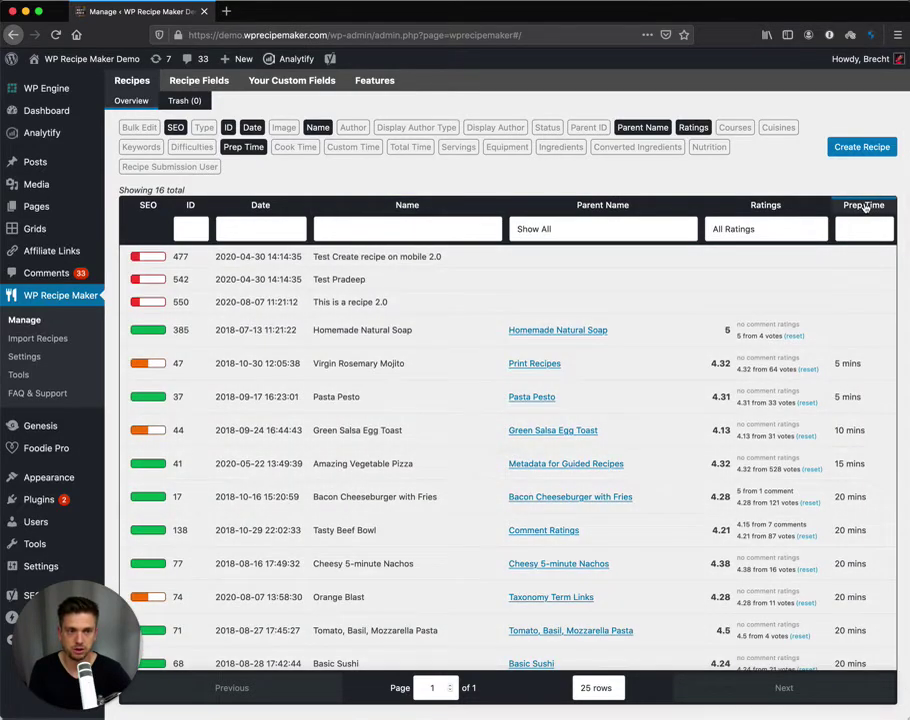
pyautogui.click(865, 206)
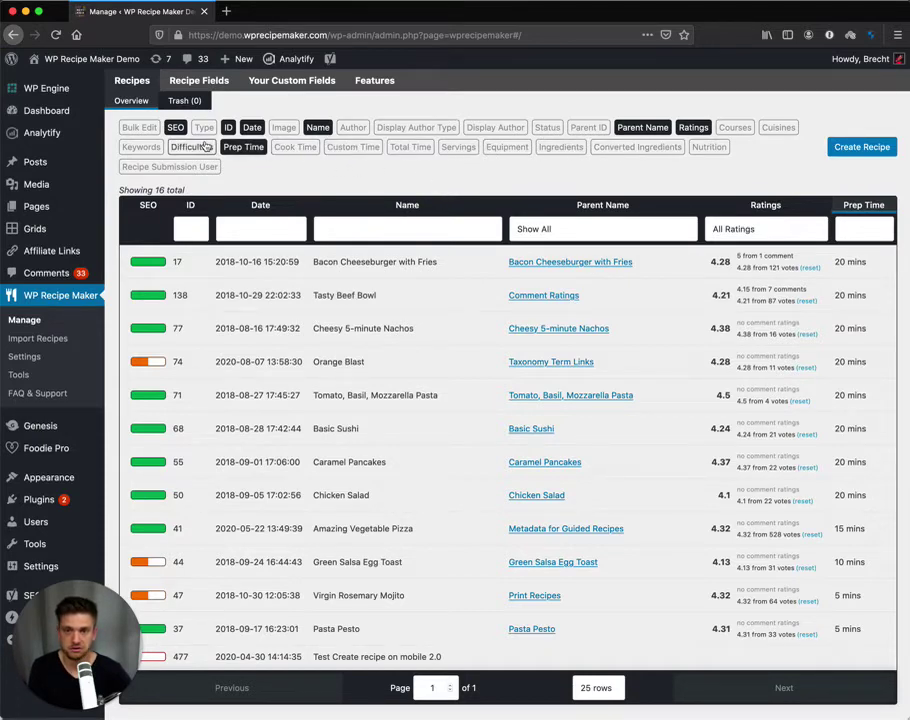
# Enable bulk editing, select Bacon Cheeseburger with Fries, Tasty Beef Bowl and Cheesy 5-minute Nachos, and view the bulk actions without applying any.
pyautogui.click(139, 124)
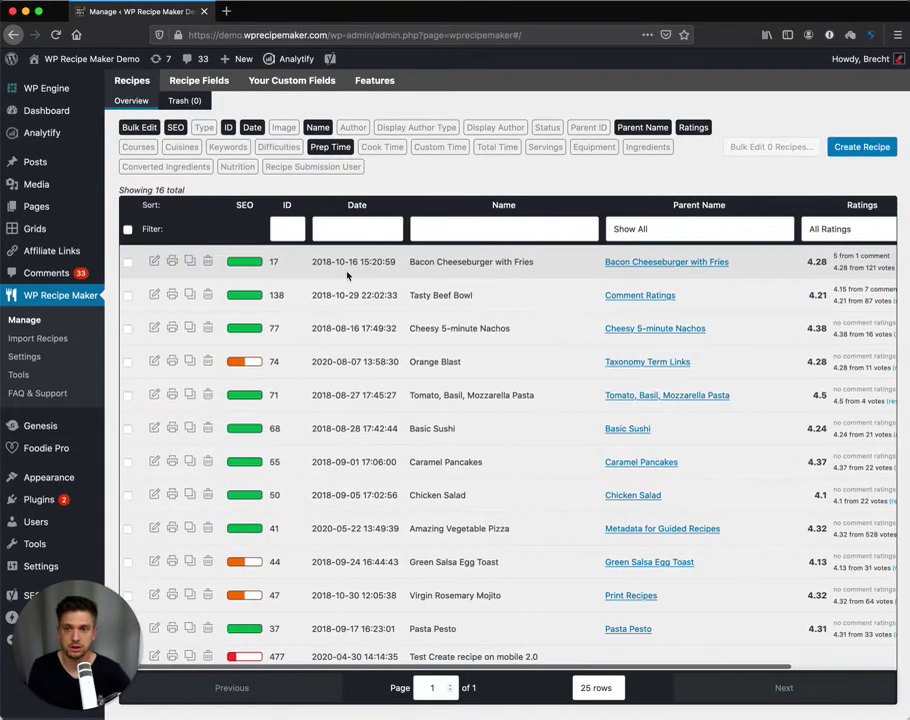
pyautogui.click(127, 263)
pyautogui.click(127, 296)
pyautogui.click(127, 328)
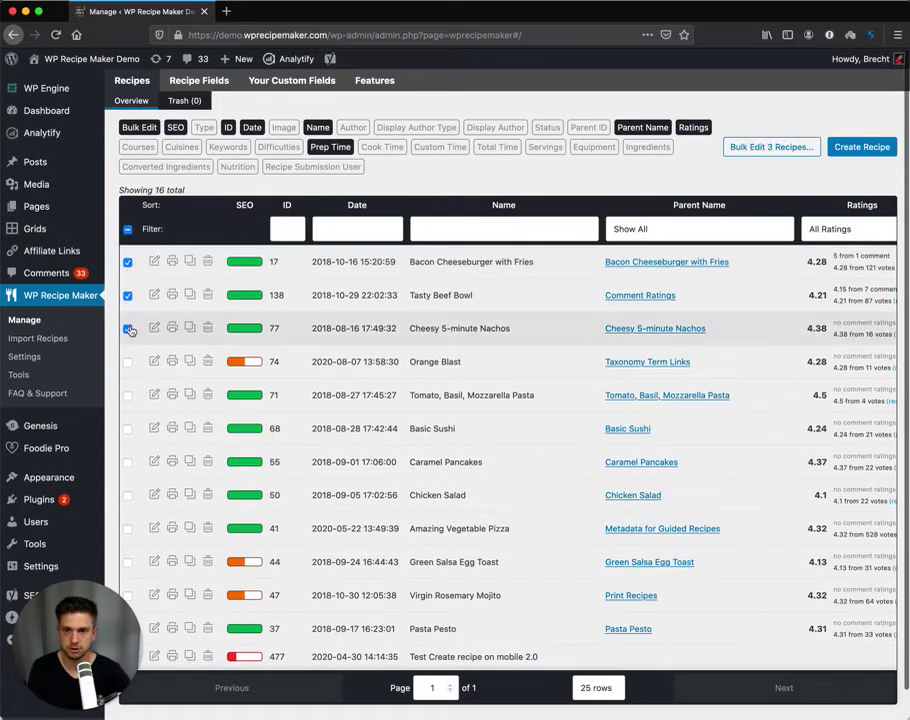
pyautogui.click(766, 148)
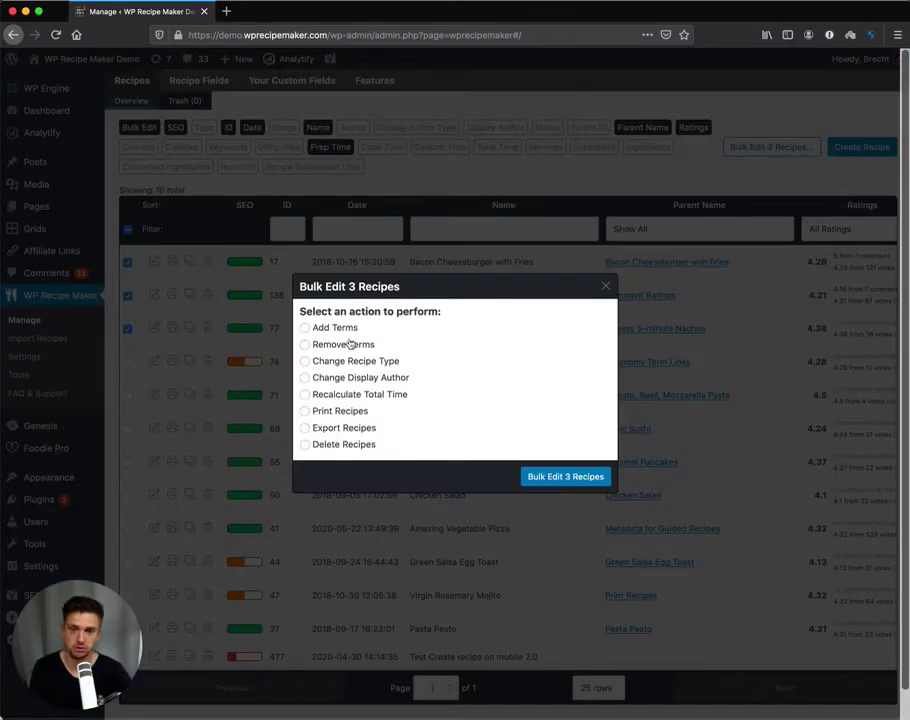
pyautogui.click(777, 341)
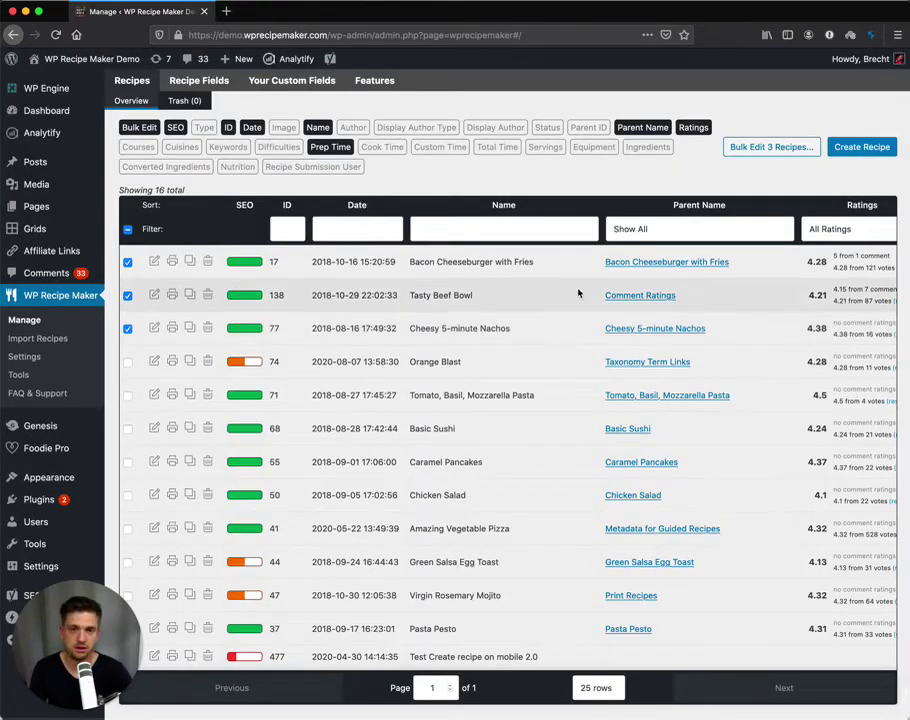
# Look through the Recipe Fields management pages for ingredients, equipment and courses.
pyautogui.click(220, 89)
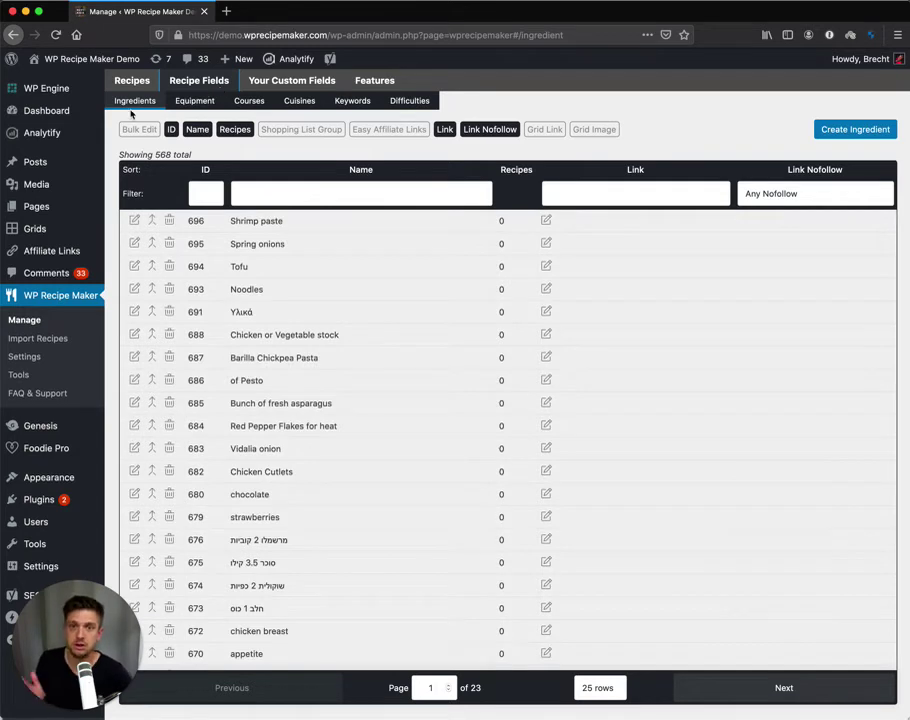
pyautogui.scroll(-2, 285, 333)
pyautogui.scroll(2, 270, 300)
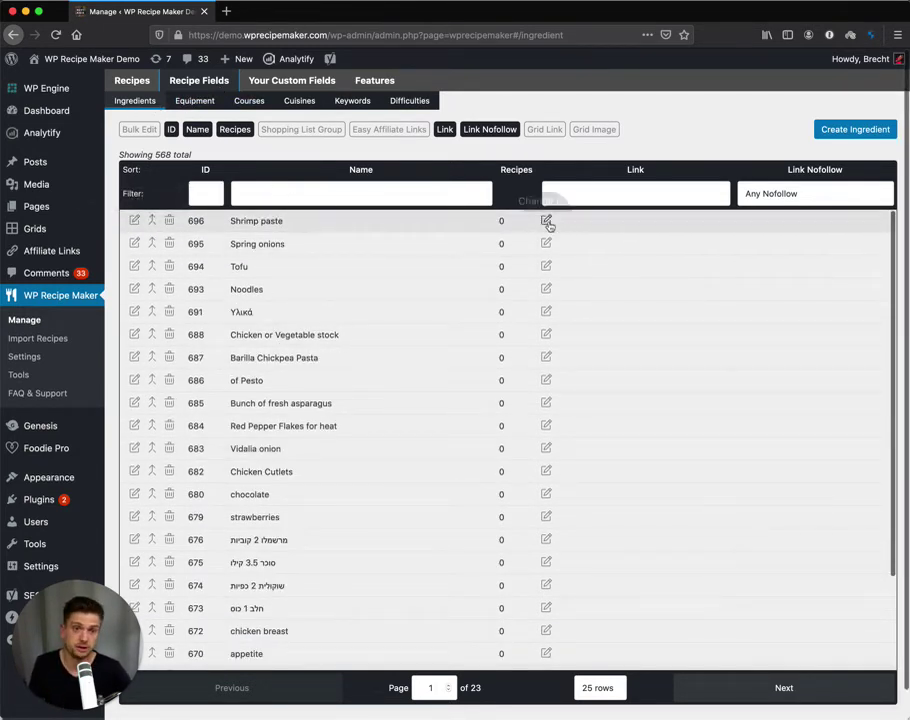
pyautogui.click(185, 100)
pyautogui.click(250, 100)
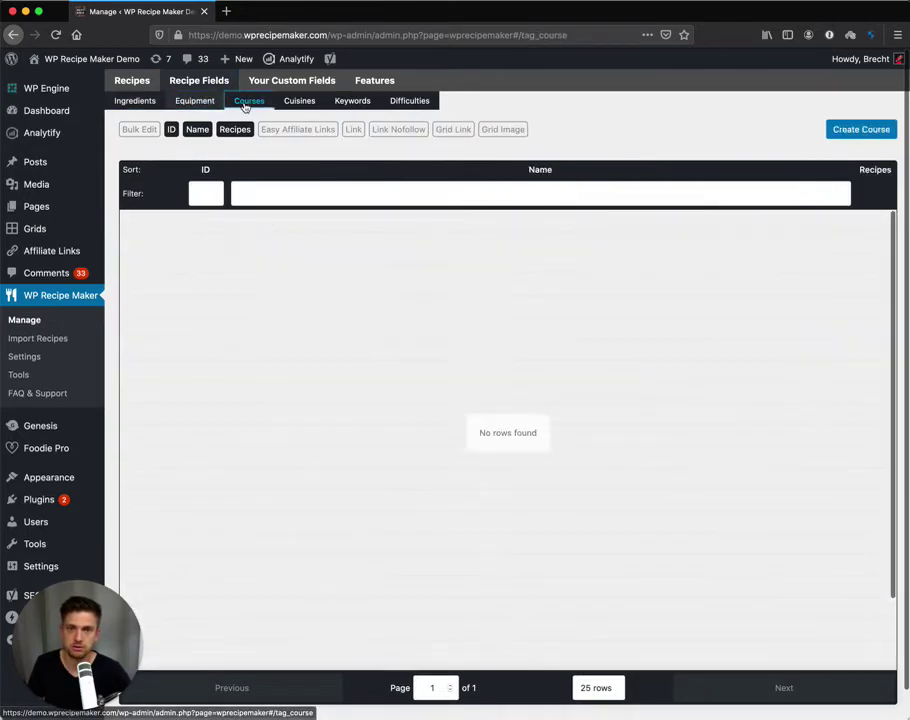
# View the custom recipe taxonomies and the Recipe Submissions feature, and return to the recipe overview.
pyautogui.click(297, 80)
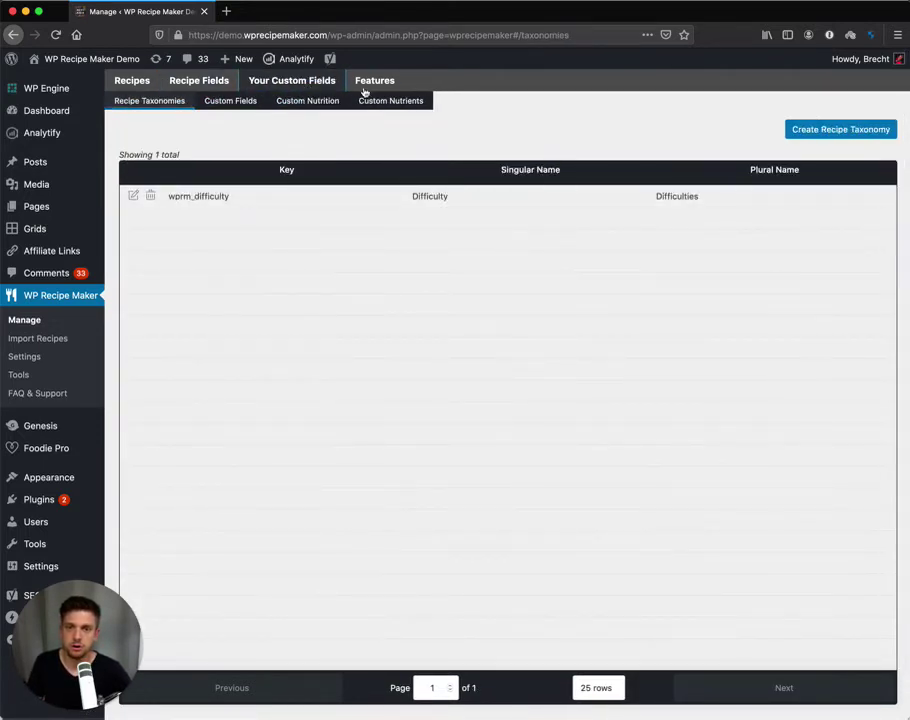
pyautogui.click(374, 81)
pyautogui.click(365, 100)
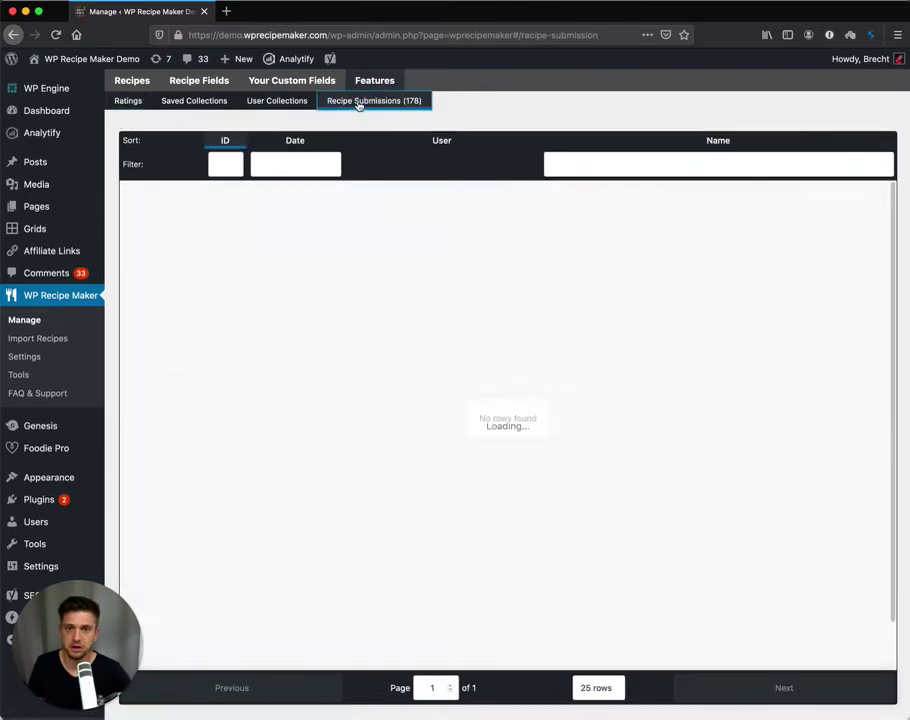
pyautogui.click(211, 81)
pyautogui.click(132, 81)
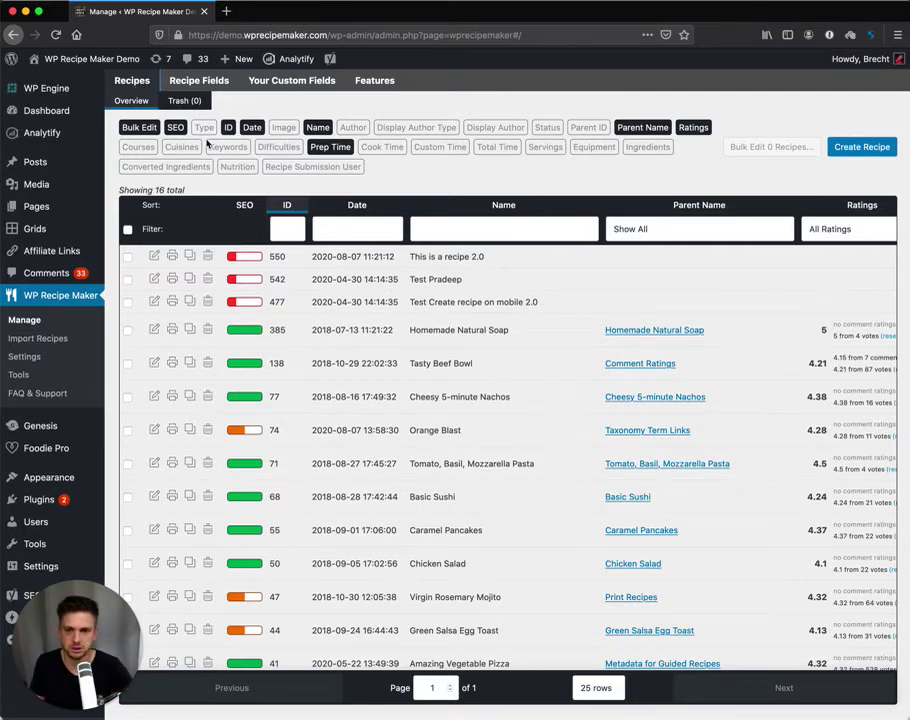
pyautogui.scroll(-1, 278, 298)
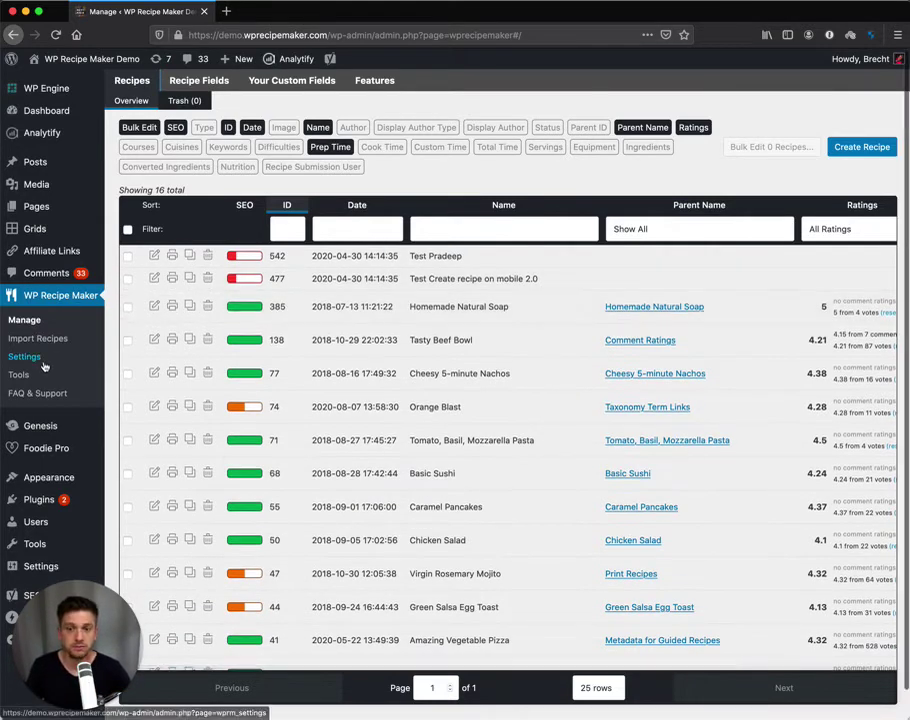
# Open WP Recipe Maker's settings and look through the sections from Recipe Template to Recipe Submission.
pyautogui.click(22, 360)
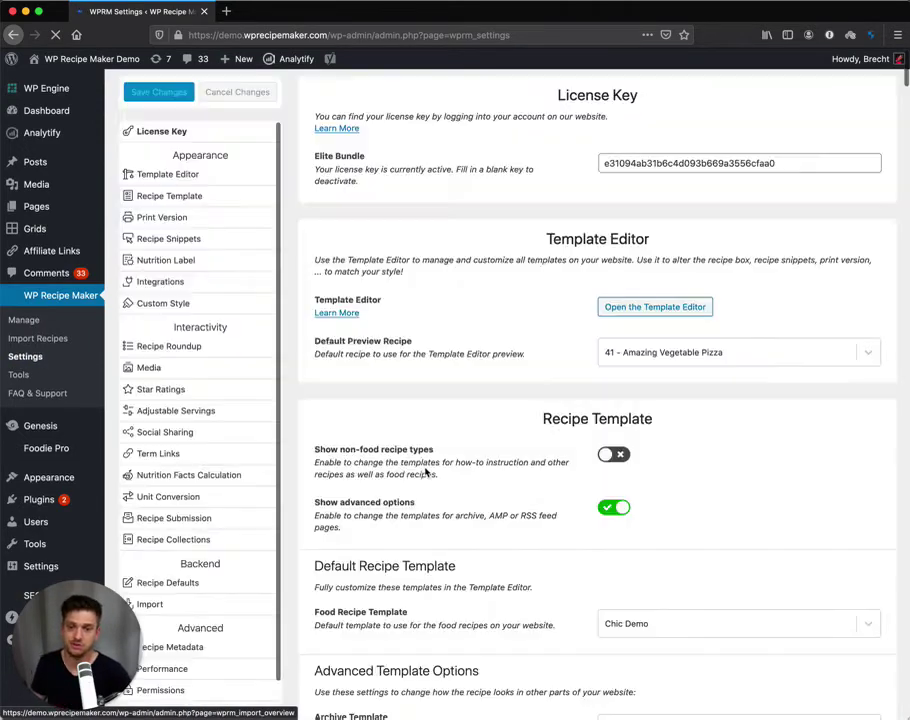
pyautogui.scroll(-1, 239, 223)
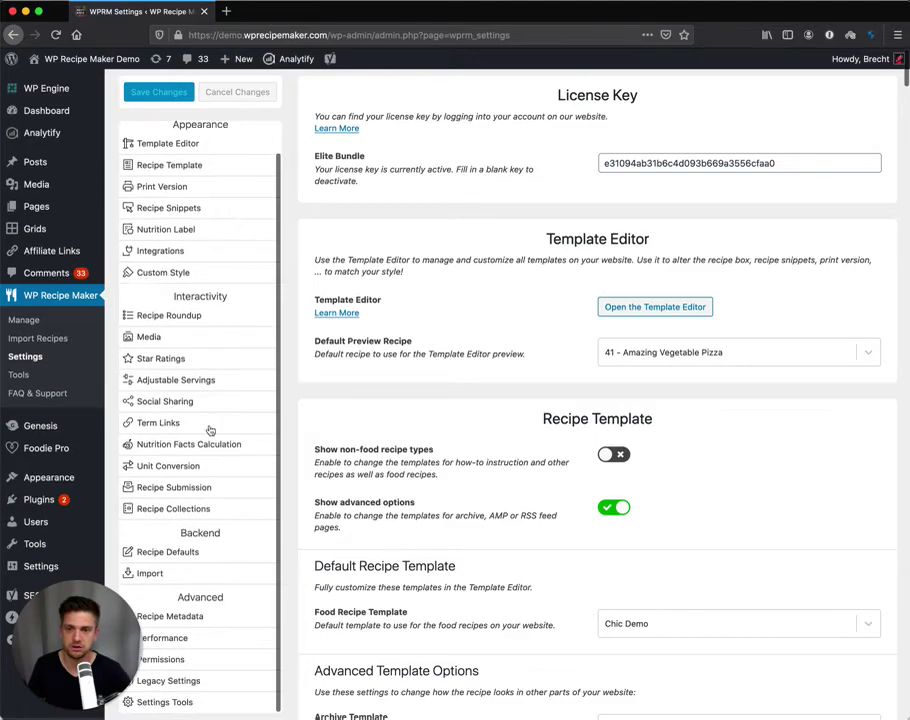
pyautogui.scroll(1, 206, 350)
pyautogui.scroll(-20, 491, 295)
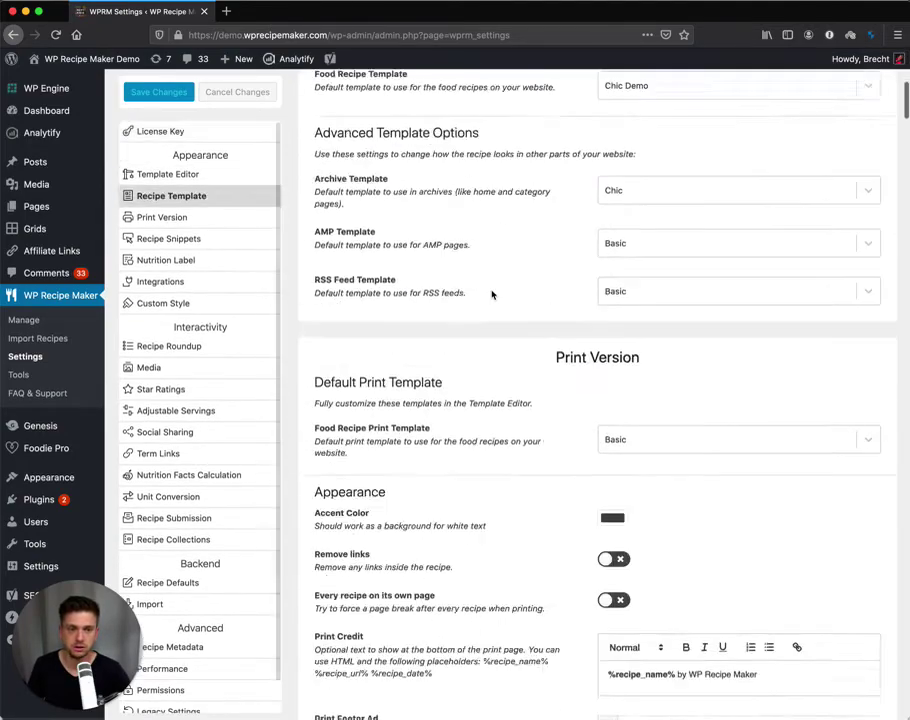
pyautogui.scroll(-20, 491, 295)
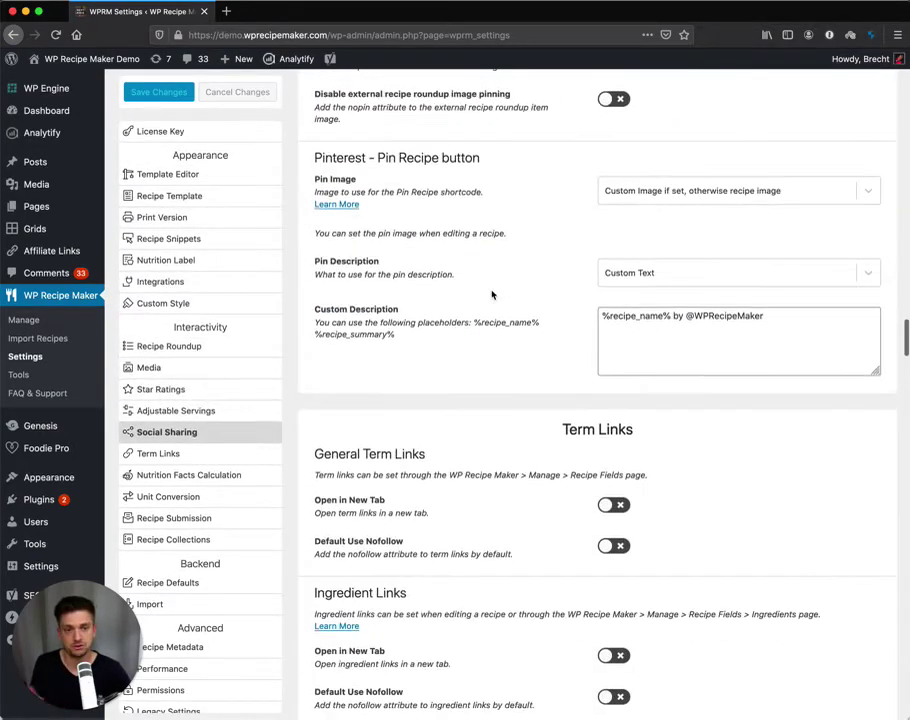
pyautogui.scroll(-20, 491, 290)
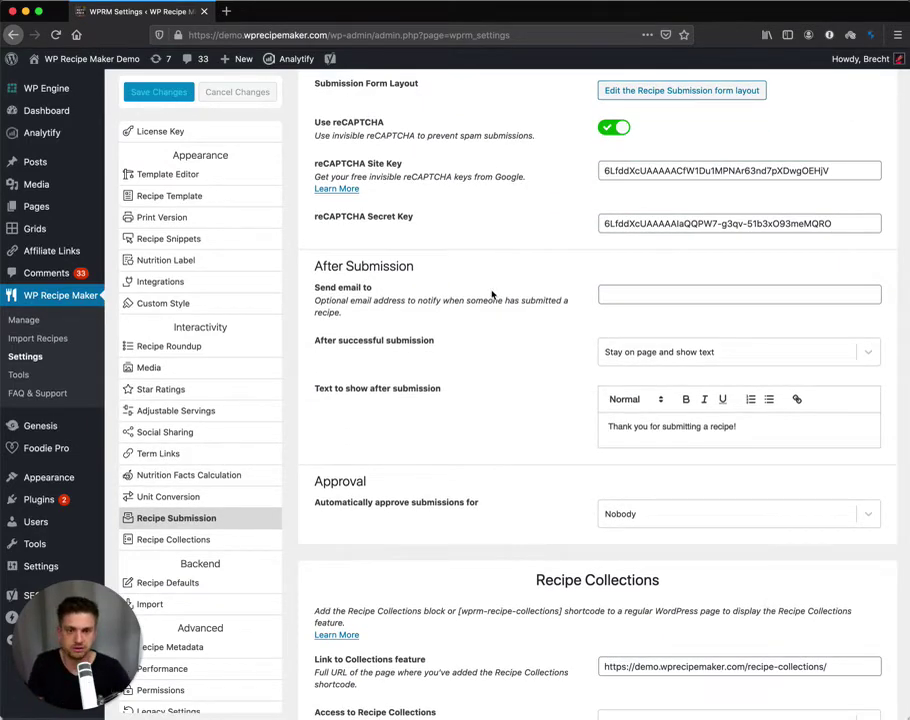
pyautogui.scroll(20, 491, 295)
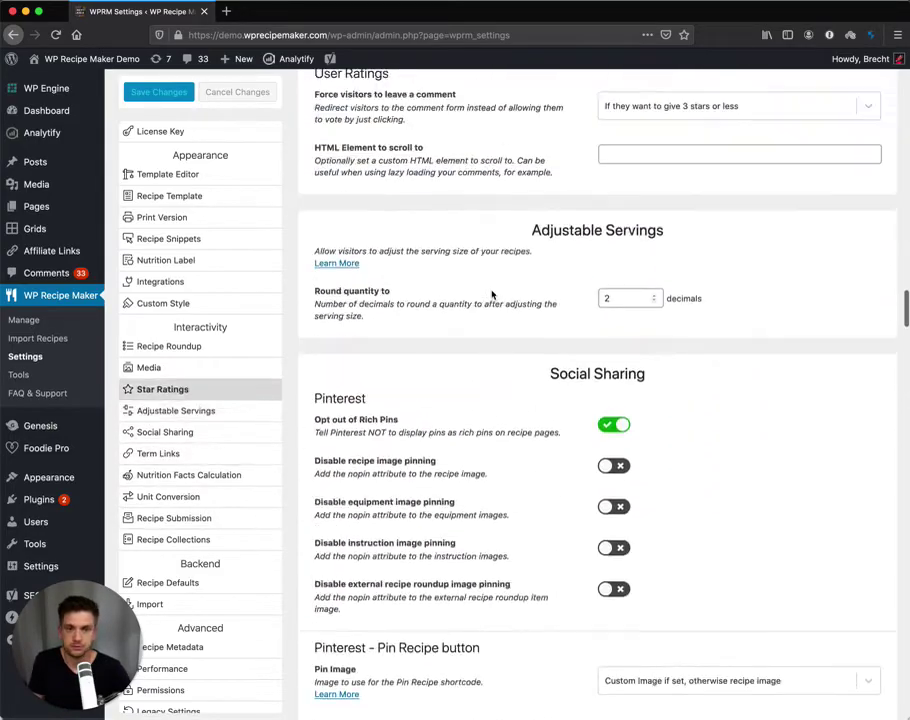
pyautogui.scroll(20, 491, 292)
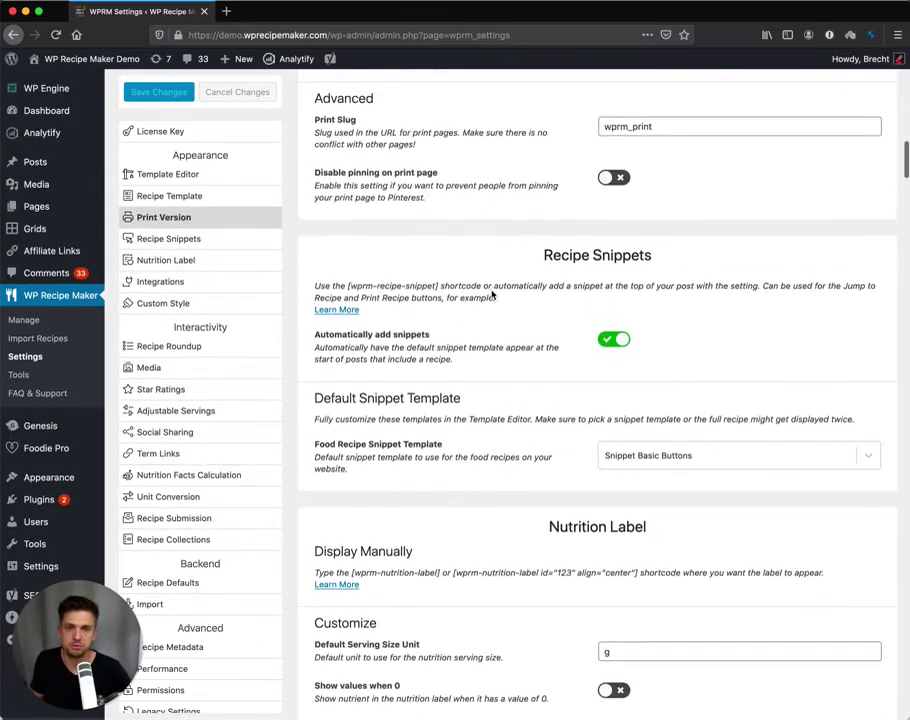
pyautogui.scroll(20, 491, 294)
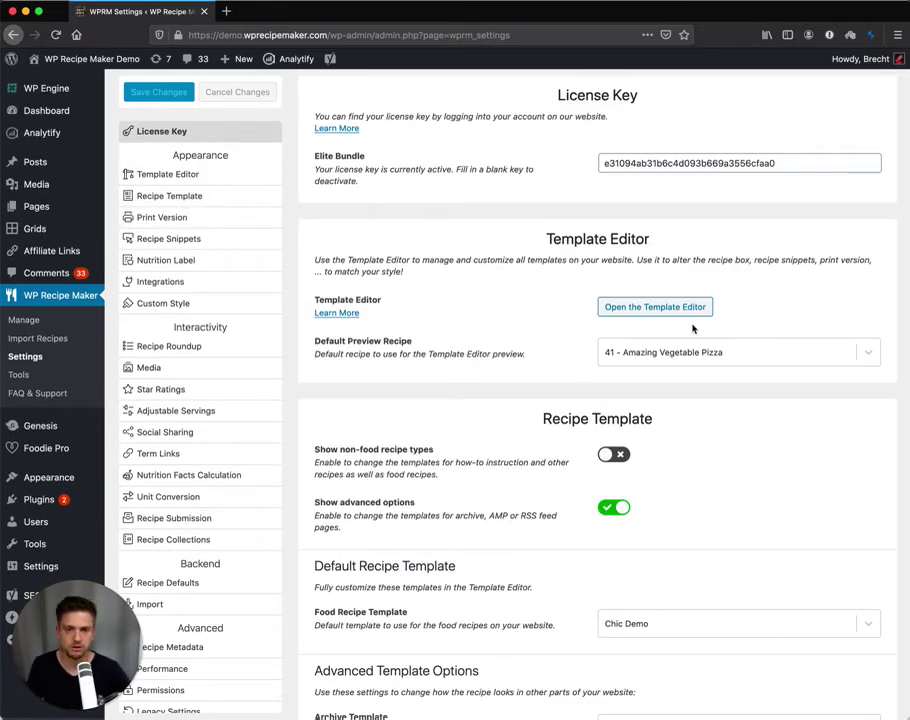
# Open the Template Editor, select the Chic Demo recipe template and look through its preview.
pyautogui.click(664, 310)
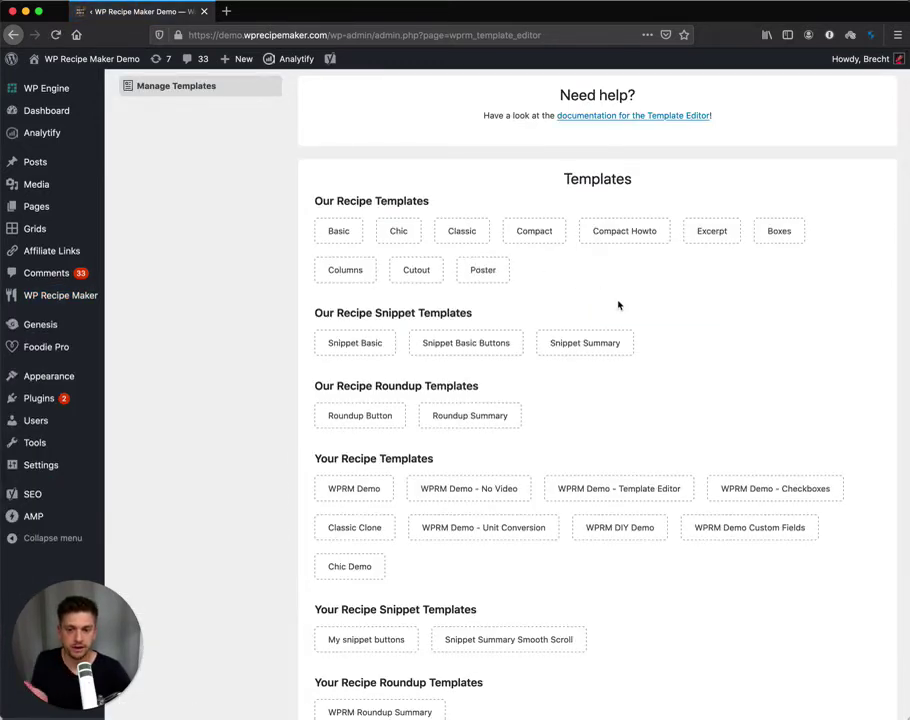
pyautogui.scroll(-2, 425, 238)
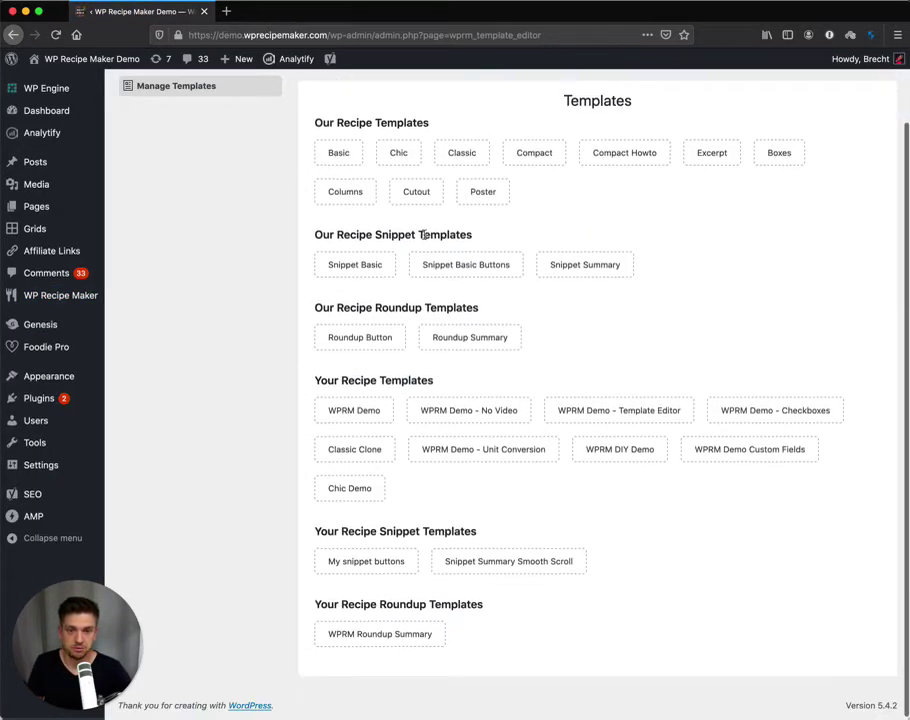
pyautogui.click(356, 487)
pyautogui.scroll(-10, 356, 487)
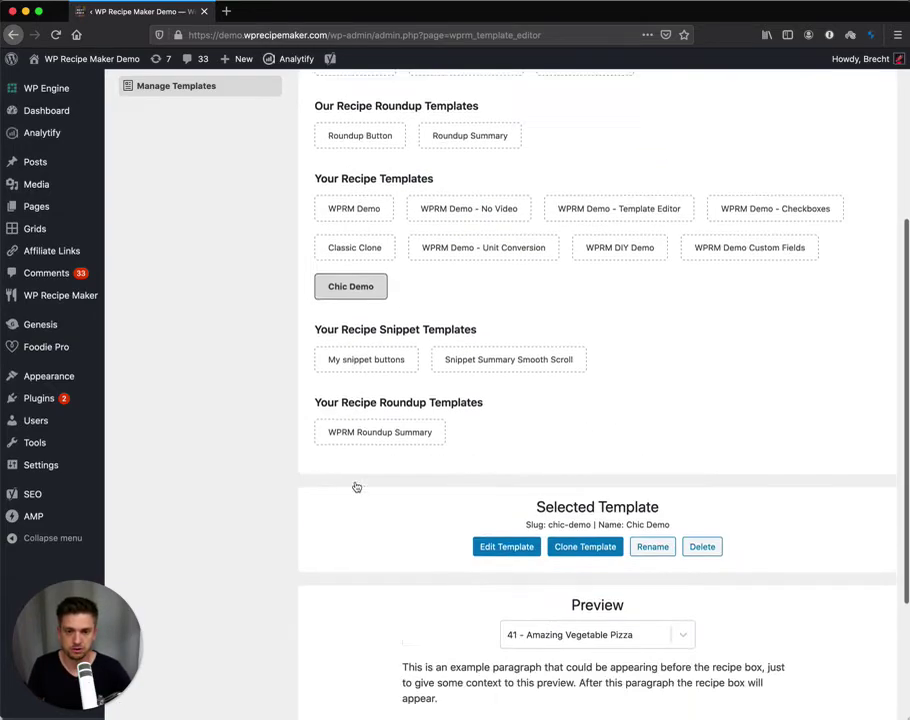
pyautogui.scroll(-5, 516, 381)
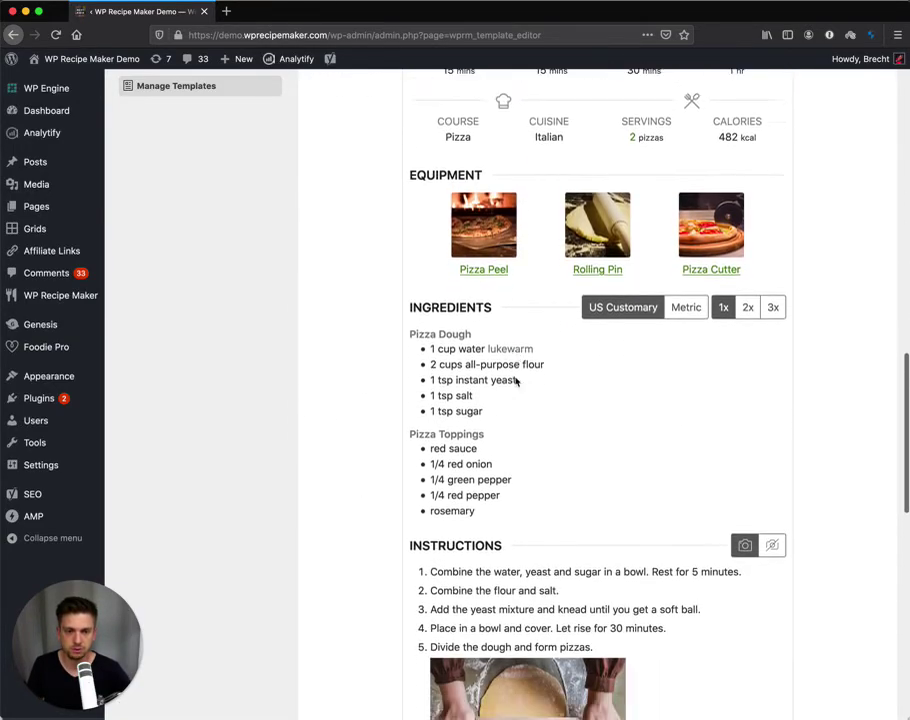
pyautogui.scroll(9, 516, 381)
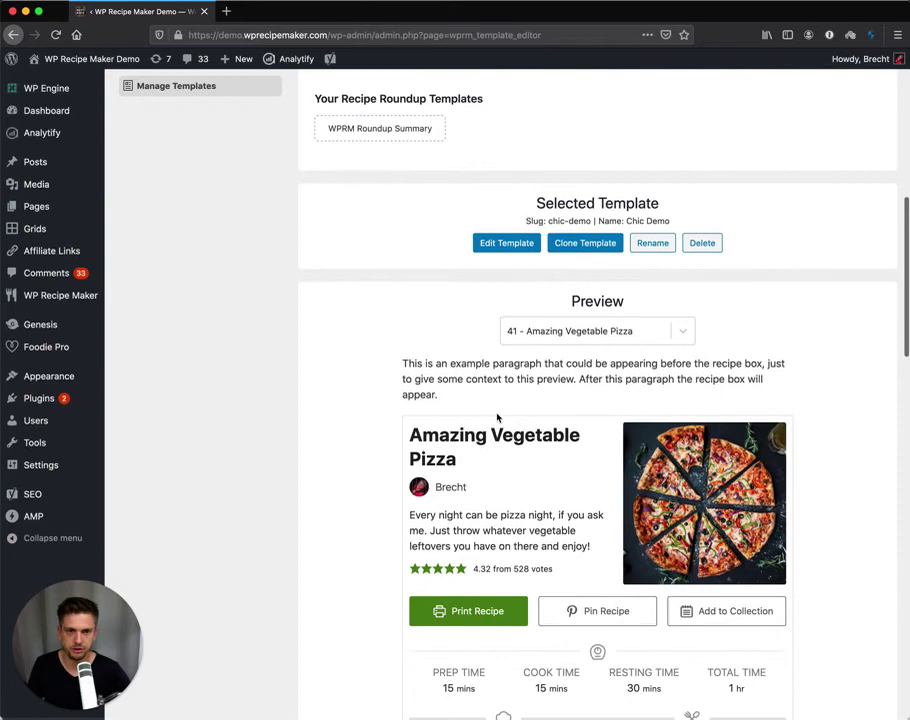
# Open the Chic Demo template for editing and set its background color to grey.
pyautogui.click(528, 243)
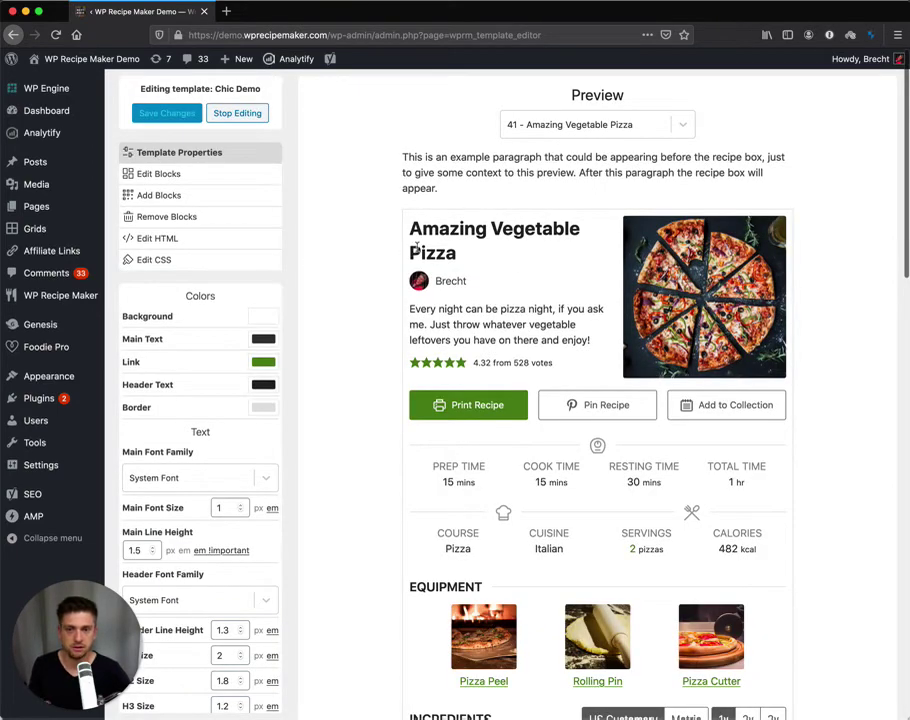
pyautogui.scroll(-2, 228, 340)
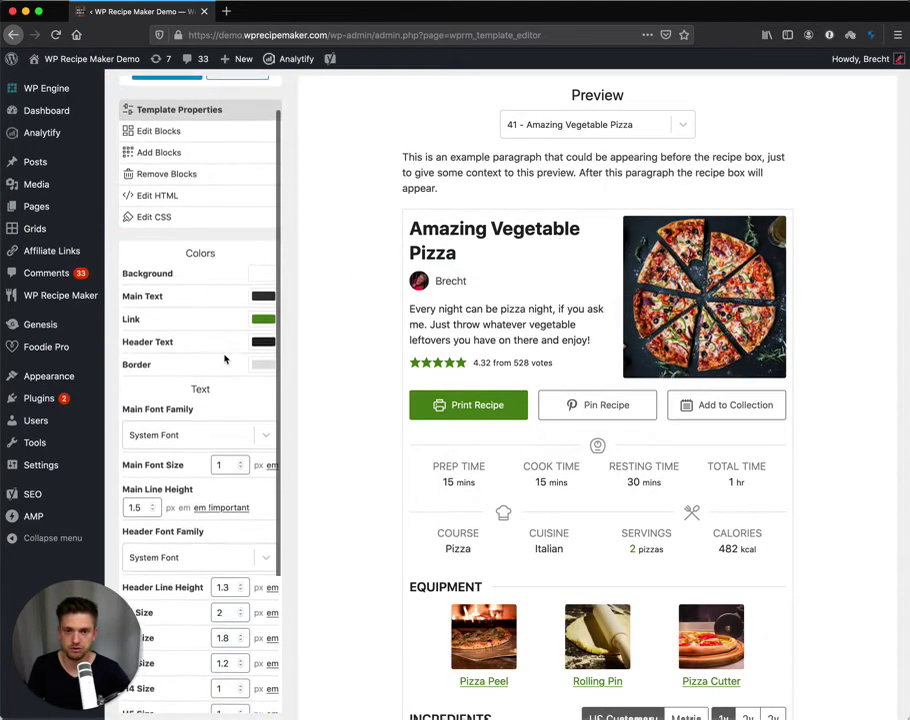
pyautogui.scroll(1, 231, 320)
pyautogui.click(261, 287)
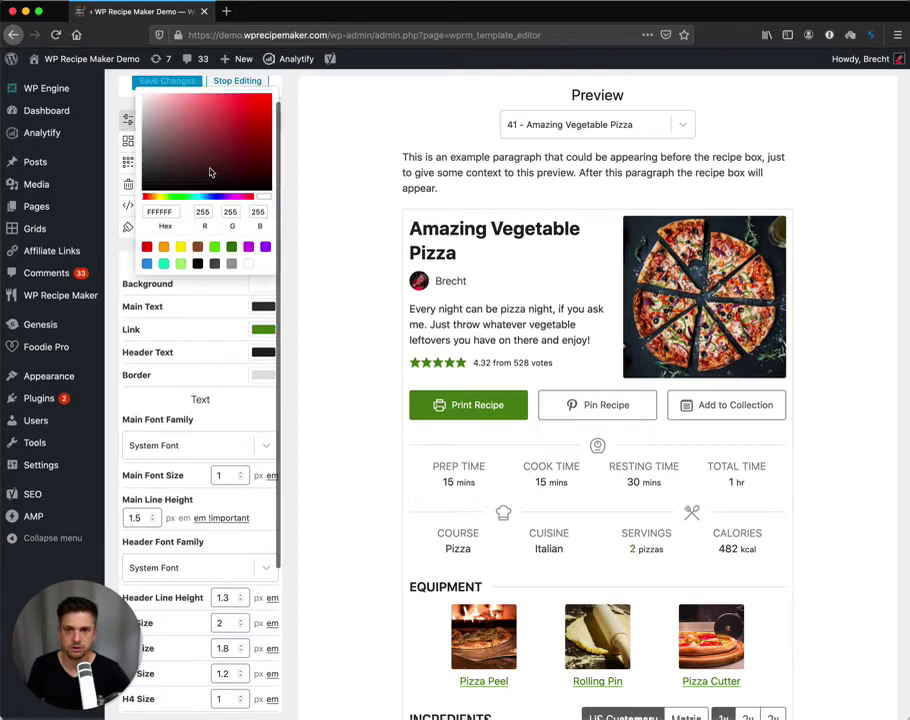
pyautogui.moveTo(210, 173); pyautogui.dragTo(130, 121)
pyautogui.click(357, 164)
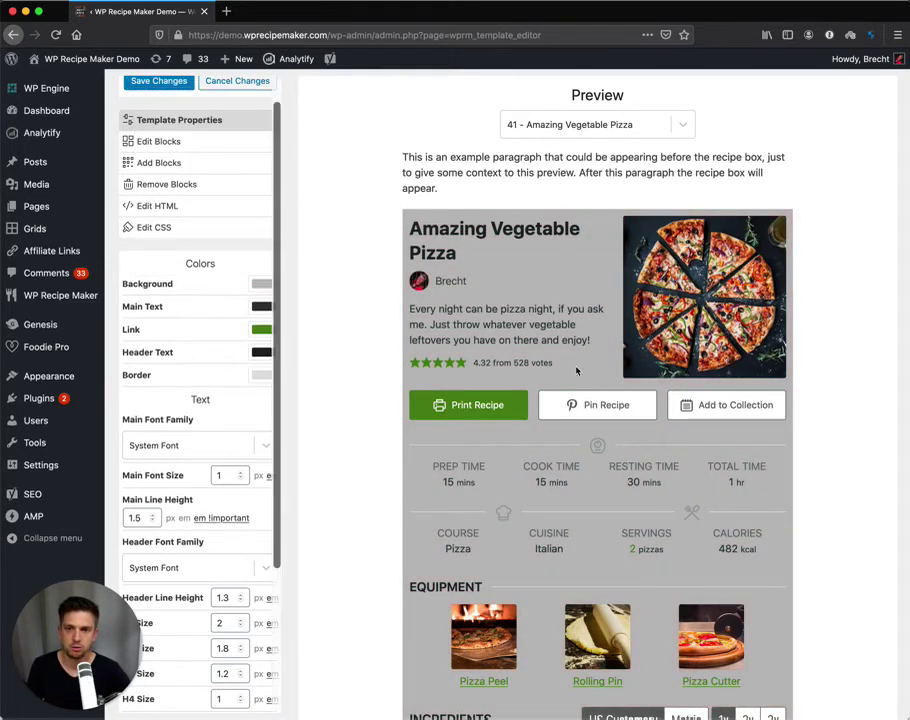
# Set the button color of the Recipe Print block to bright blue (2400FF).
pyautogui.click(184, 141)
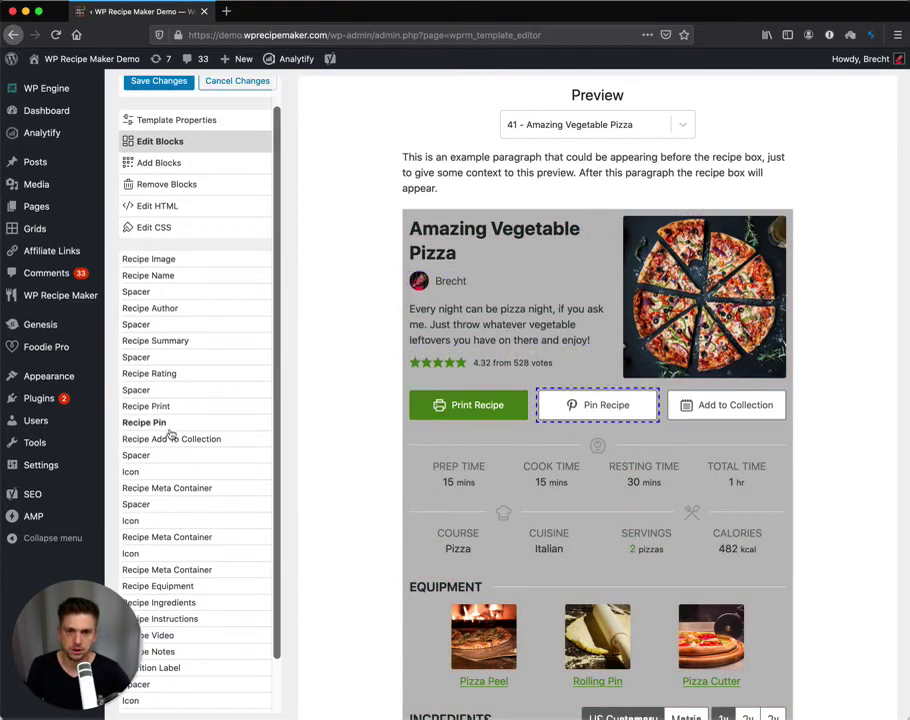
pyautogui.click(150, 406)
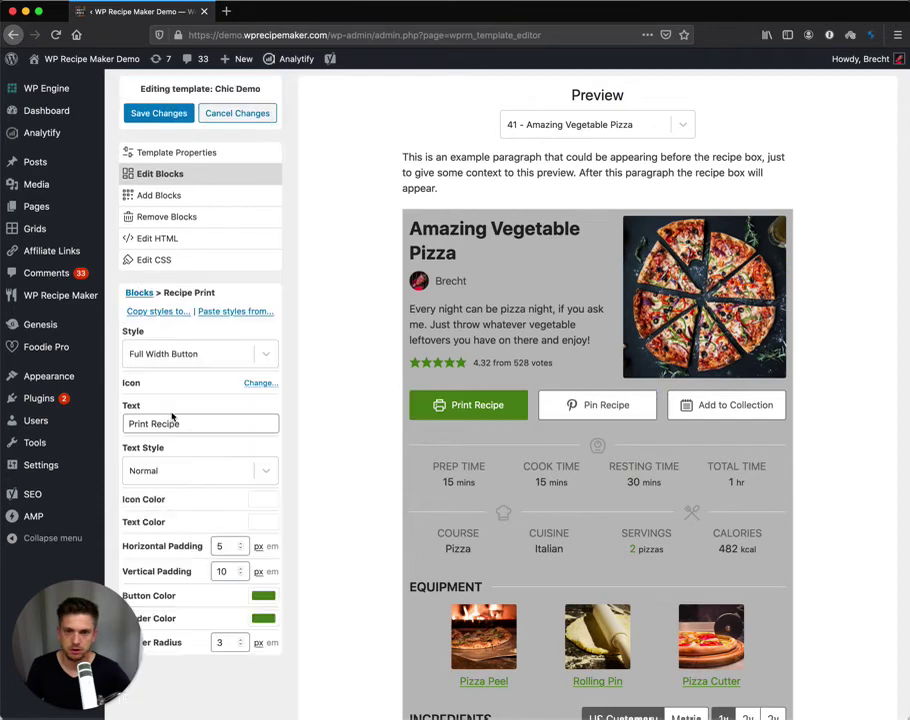
pyautogui.click(262, 597)
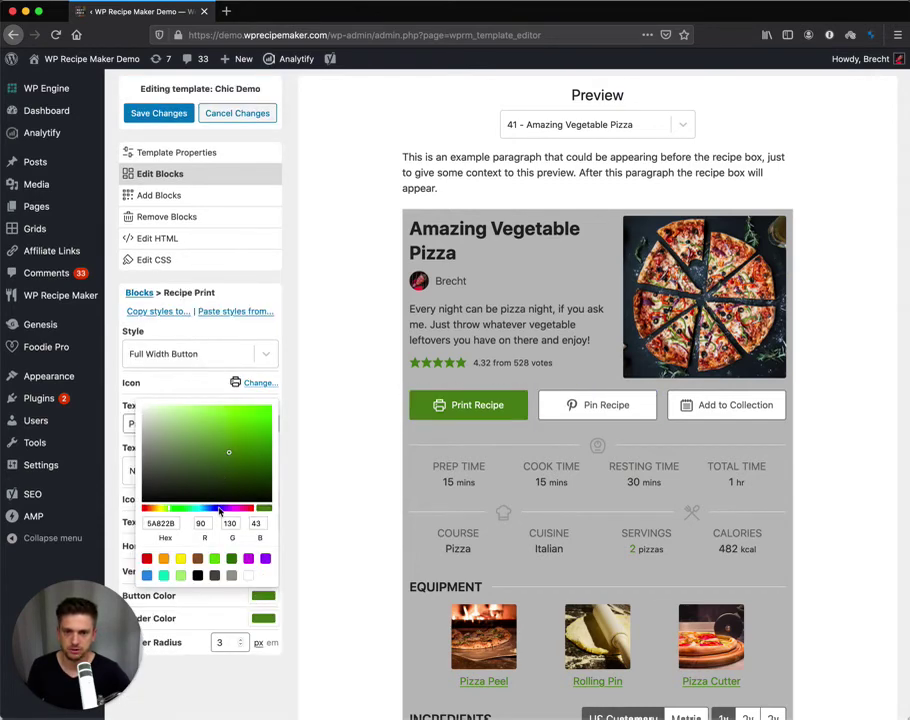
pyautogui.moveTo(220, 511); pyautogui.dragTo(288, 378)
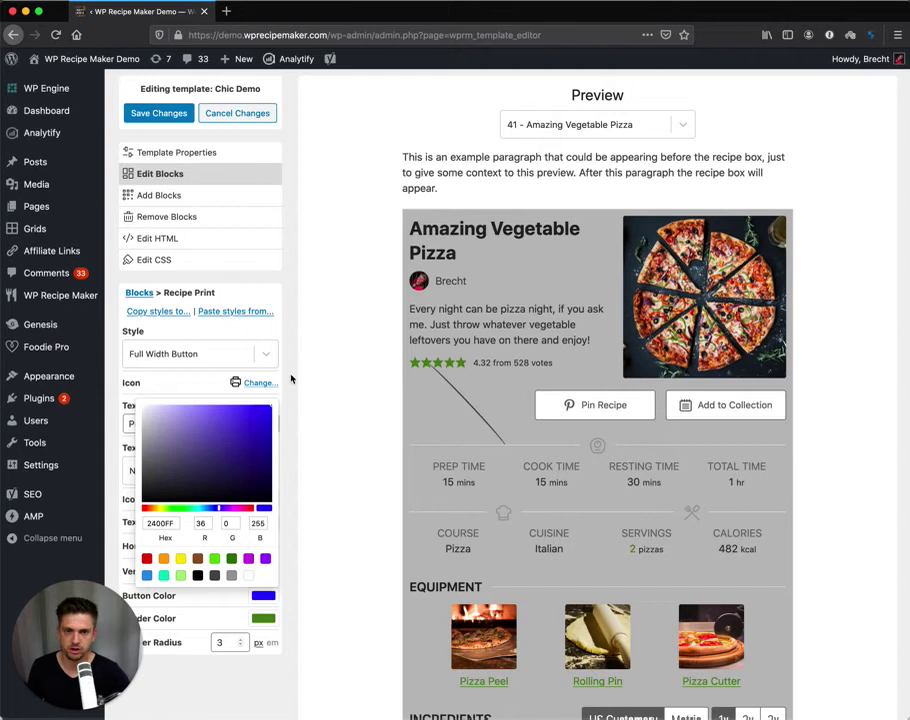
pyautogui.click(313, 431)
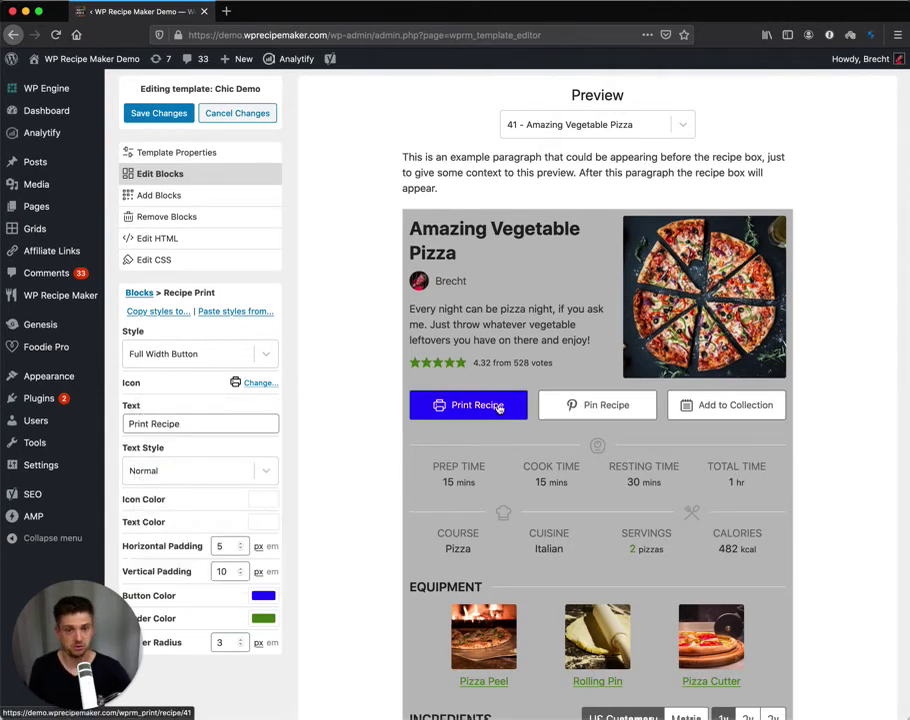
# Set the border color of the Recipe Print block to a matching bright blue.
pyautogui.click(263, 619)
pyautogui.moveTo(211, 531); pyautogui.dragTo(214, 531)
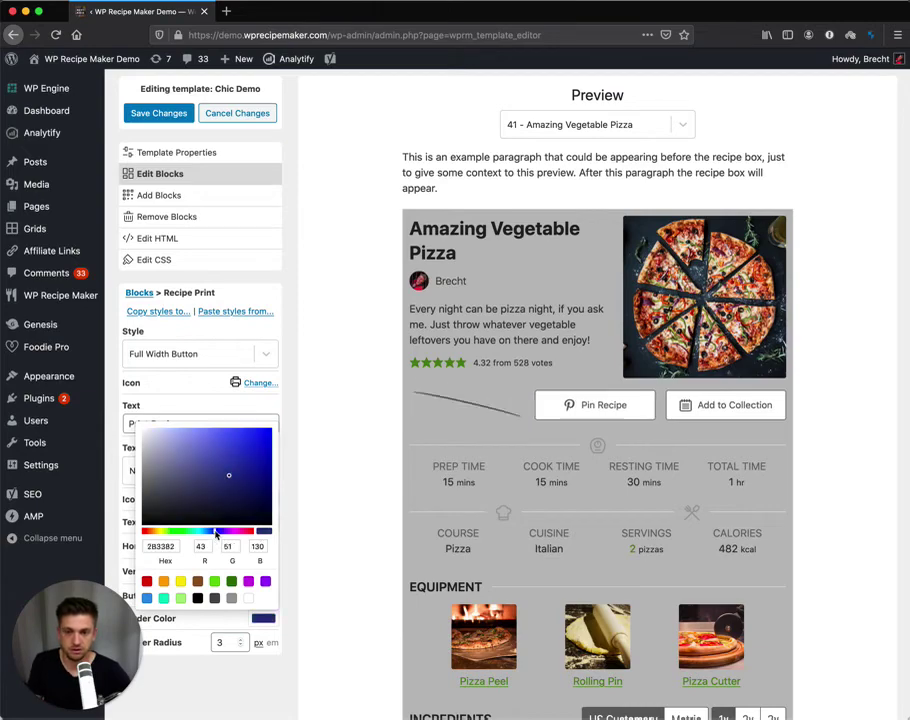
pyautogui.moveTo(229, 475); pyautogui.dragTo(319, 359)
pyautogui.click(342, 446)
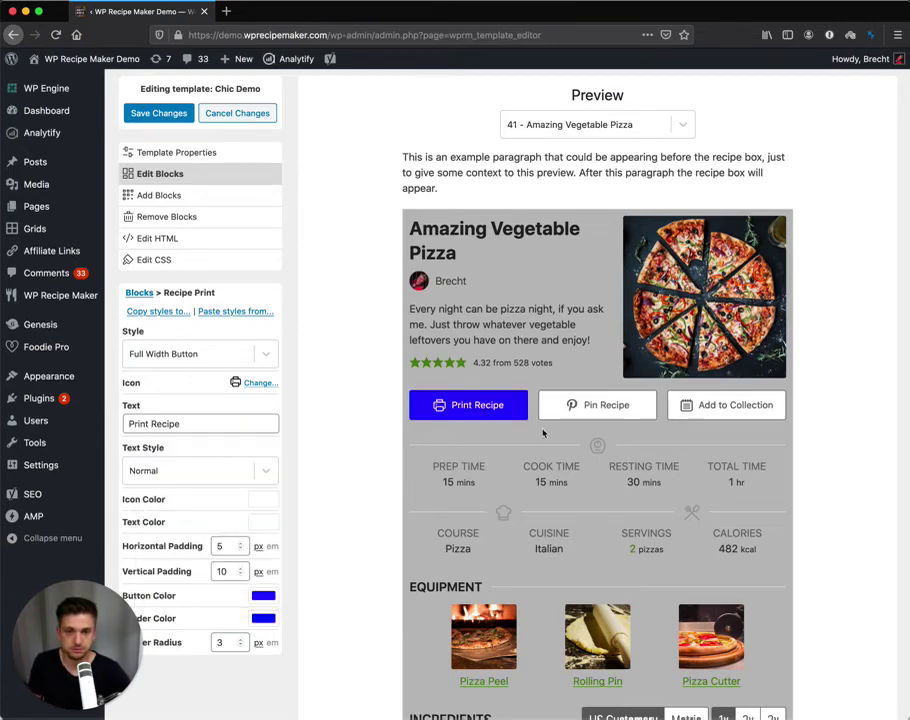
# Look over the edited recipe preview and discard all changes to the Chic Demo template.
pyautogui.scroll(-20, 577, 399)
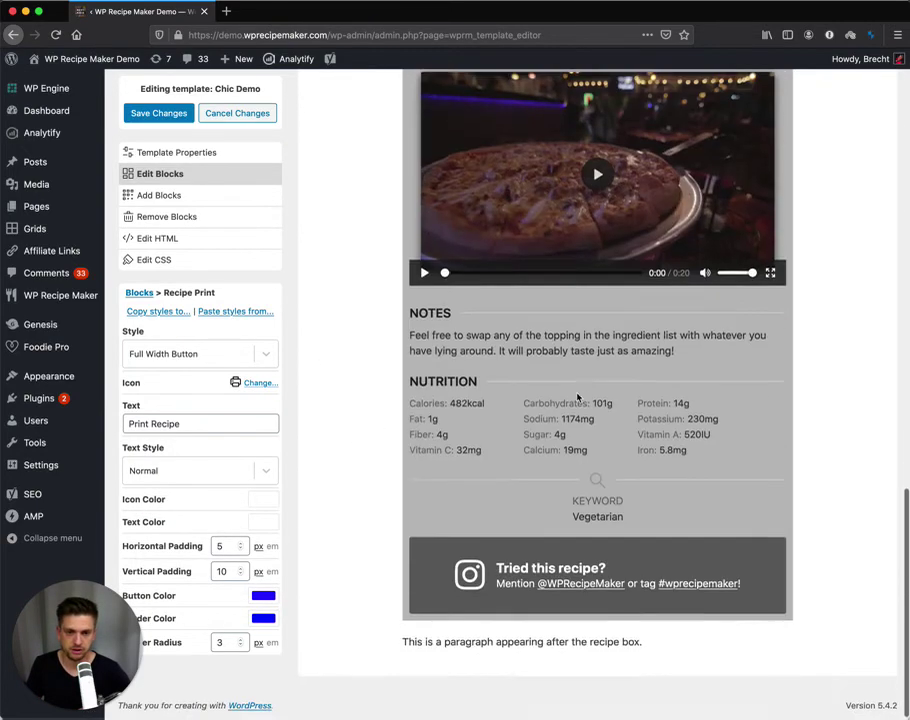
pyautogui.scroll(20, 577, 399)
pyautogui.click(266, 113)
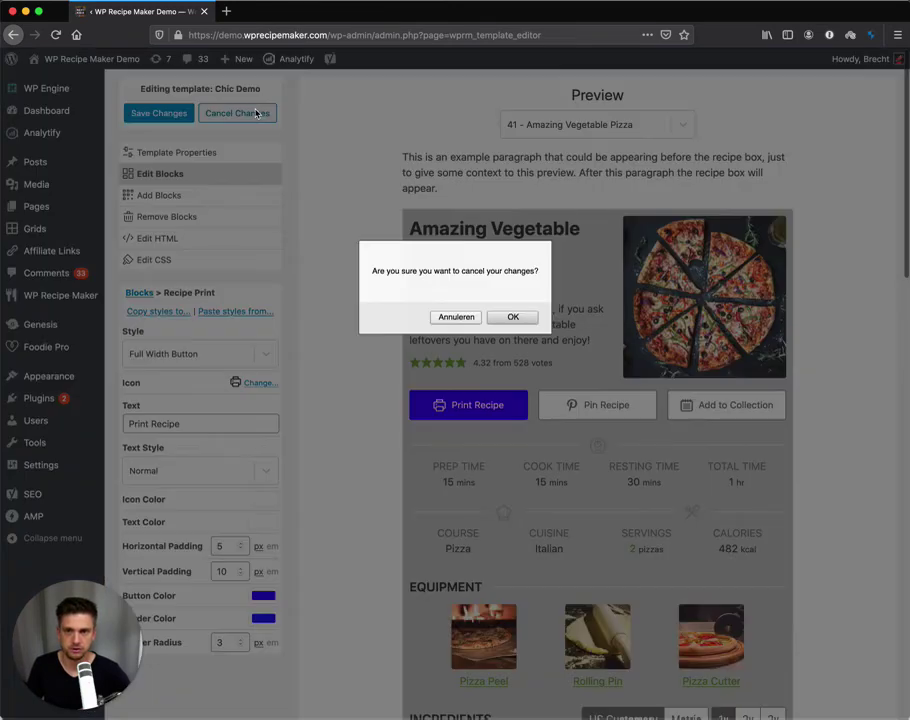
pyautogui.click(515, 317)
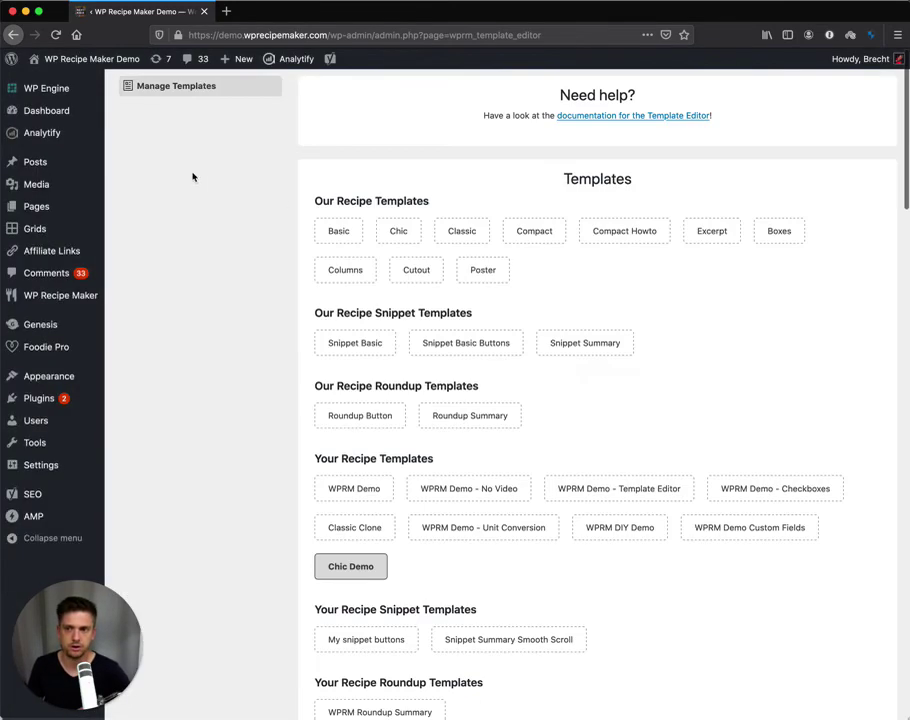
# Look through WP Recipe Maker's FAQ & Support page and view the Ask options in its help widget.
pyautogui.click(43, 300)
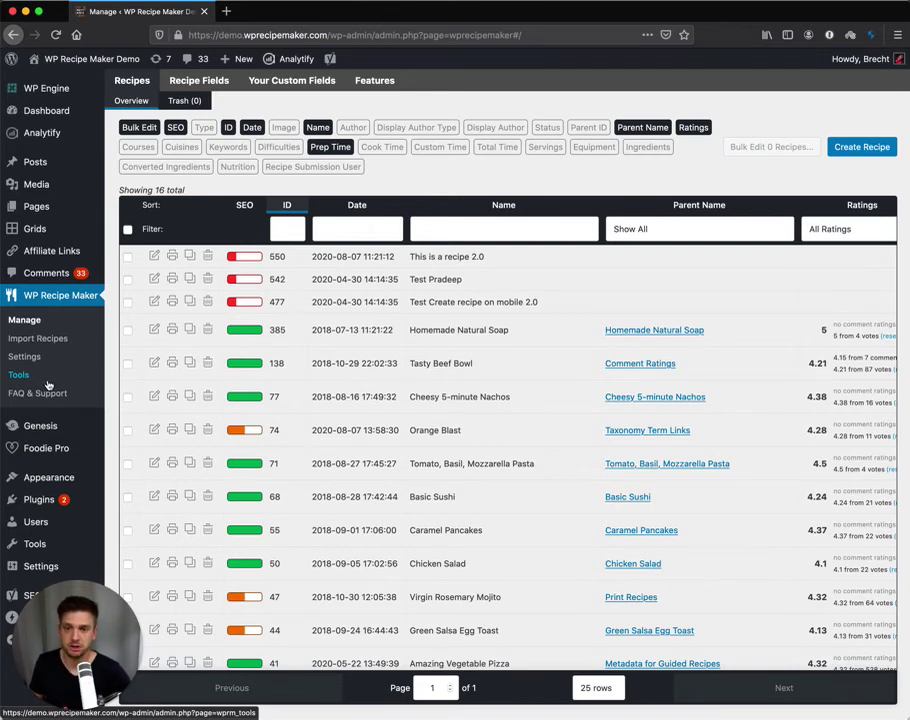
pyautogui.click(42, 396)
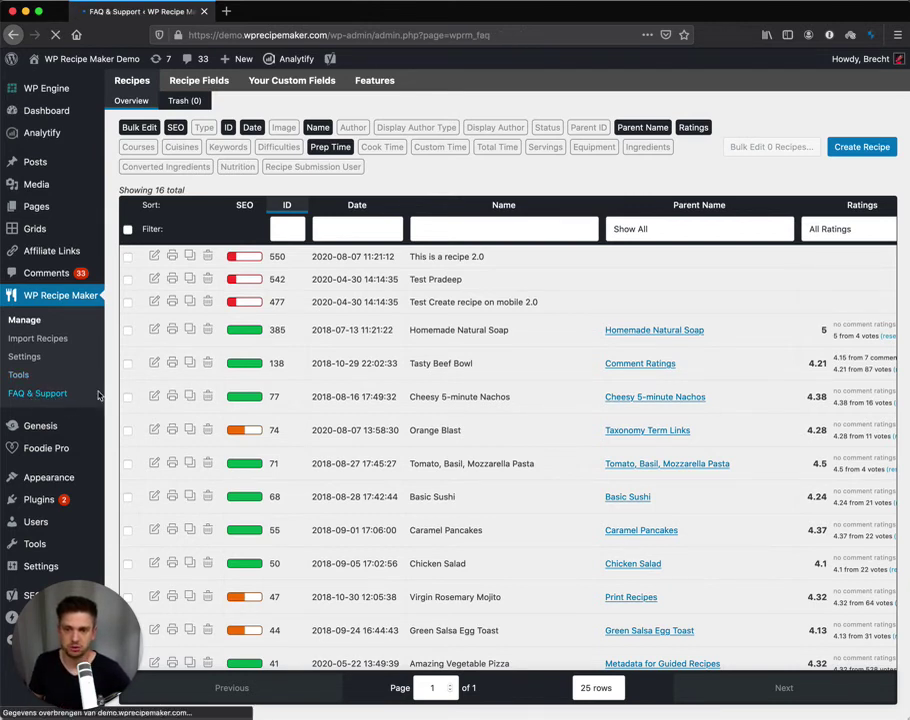
pyautogui.scroll(-1, 514, 285)
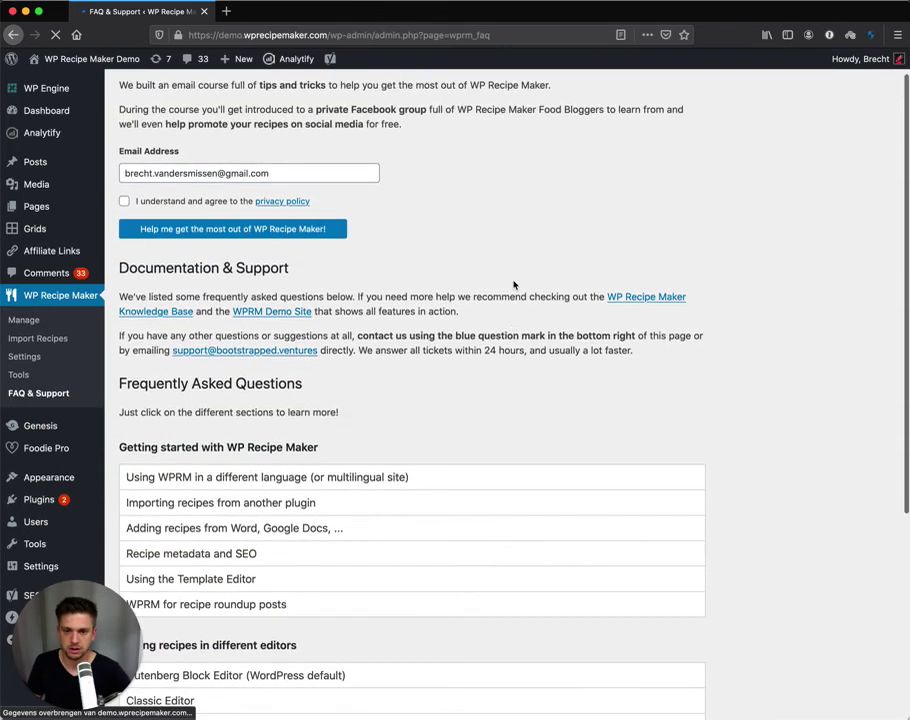
pyautogui.scroll(-6, 514, 285)
pyautogui.scroll(7, 290, 300)
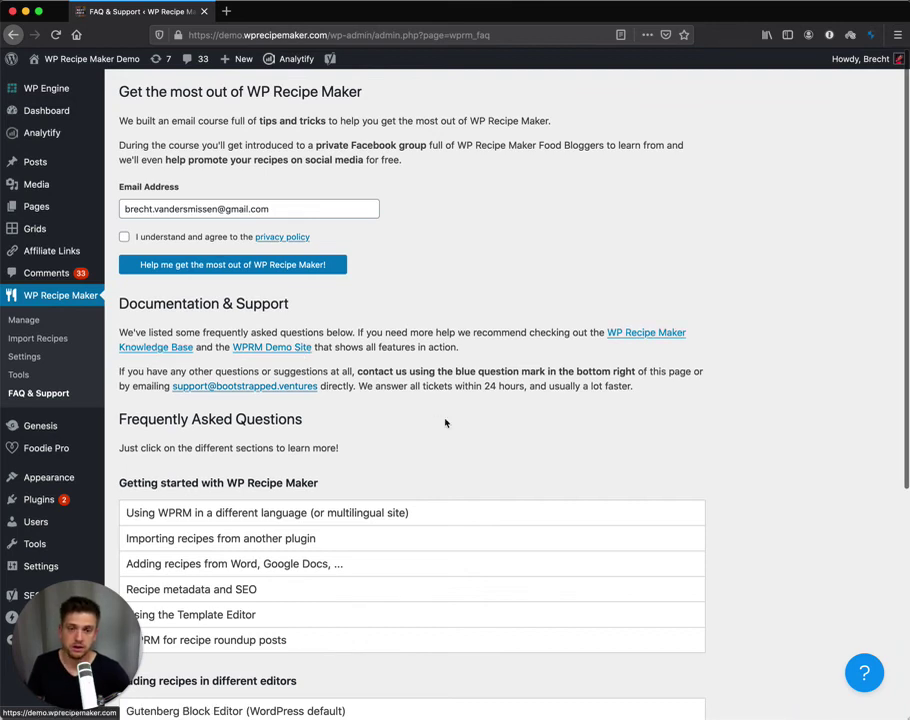
pyautogui.click(862, 690)
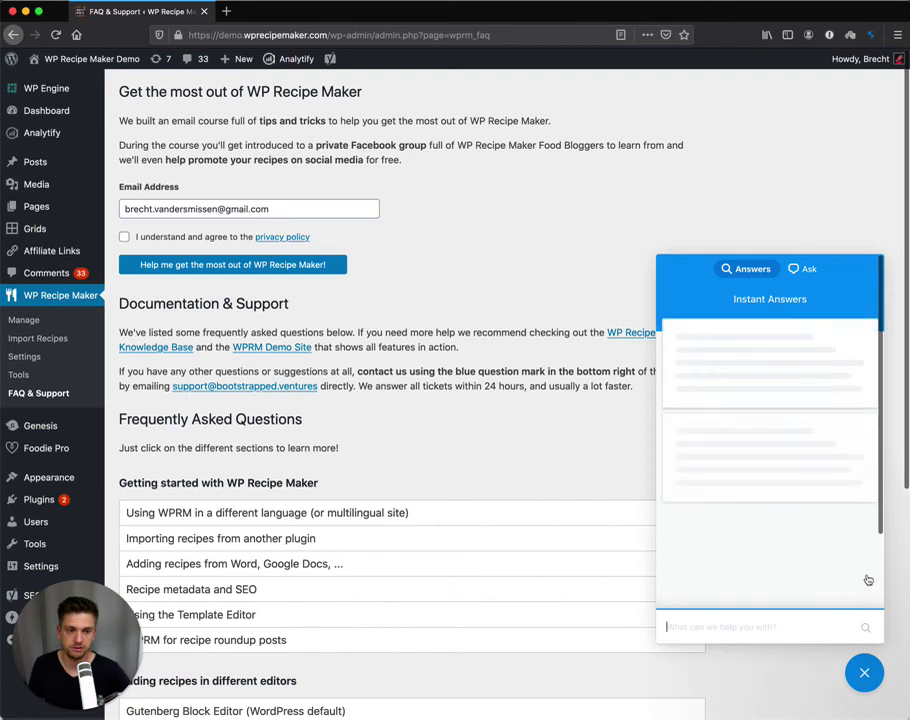
pyautogui.click(815, 268)
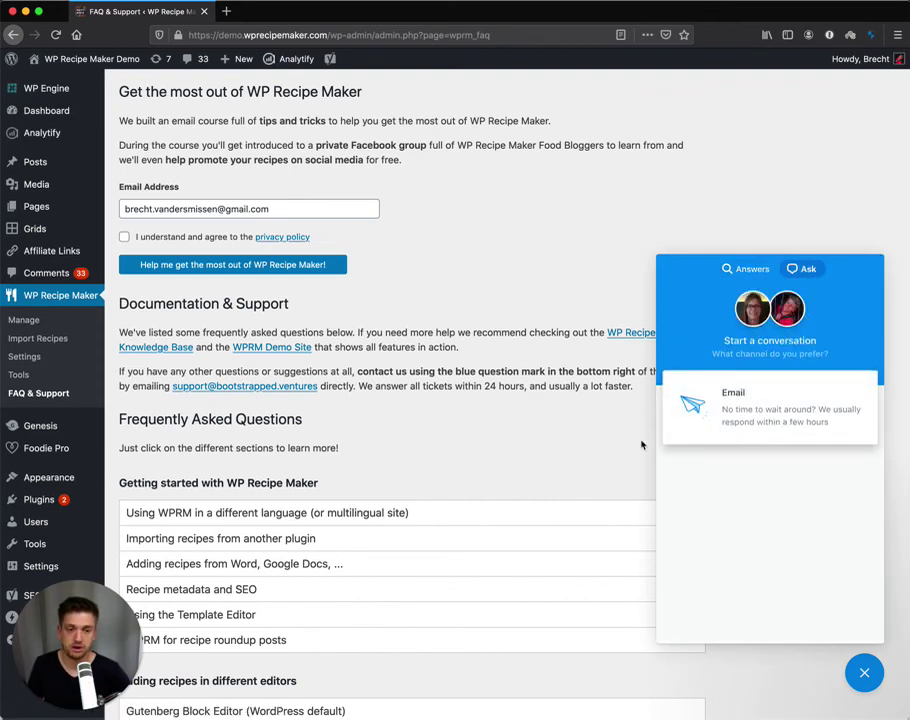